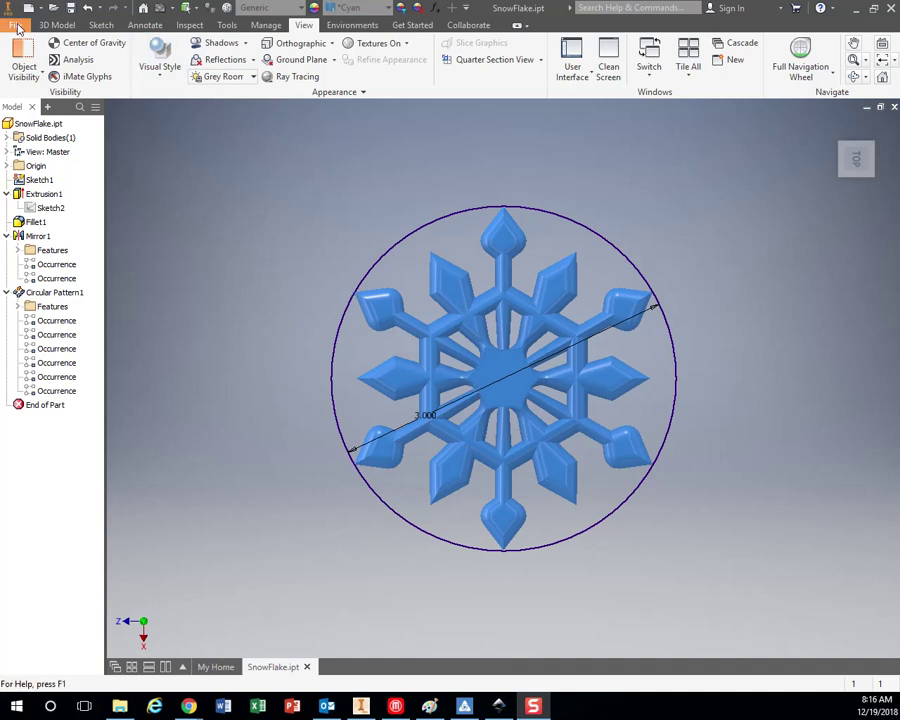
Step: Create a new blank part, Part1, from the Standard (in).ipt template
left_click(17, 26)
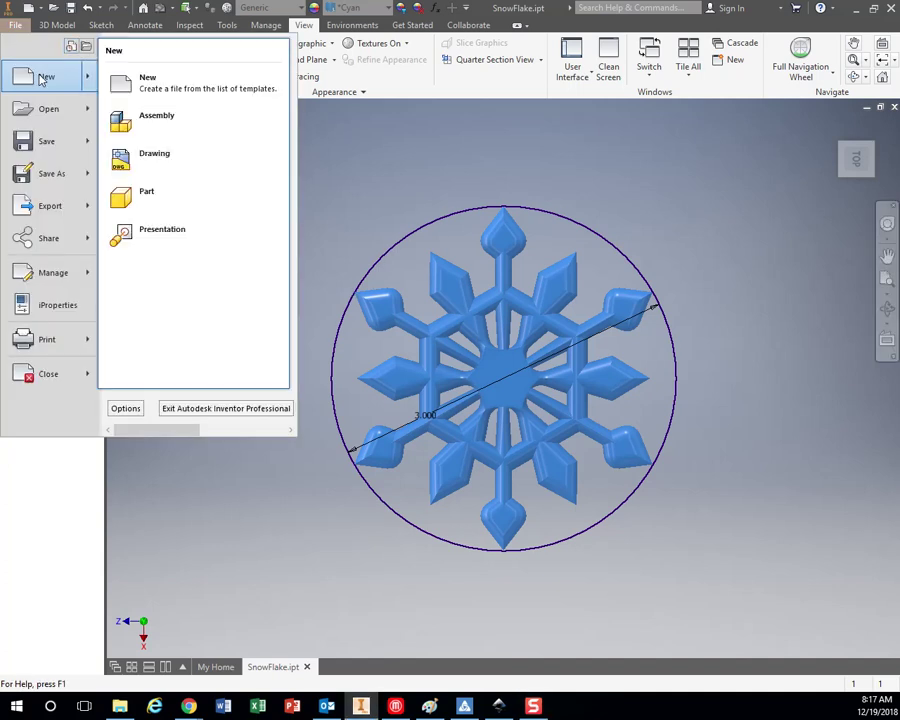
left_click(41, 80)
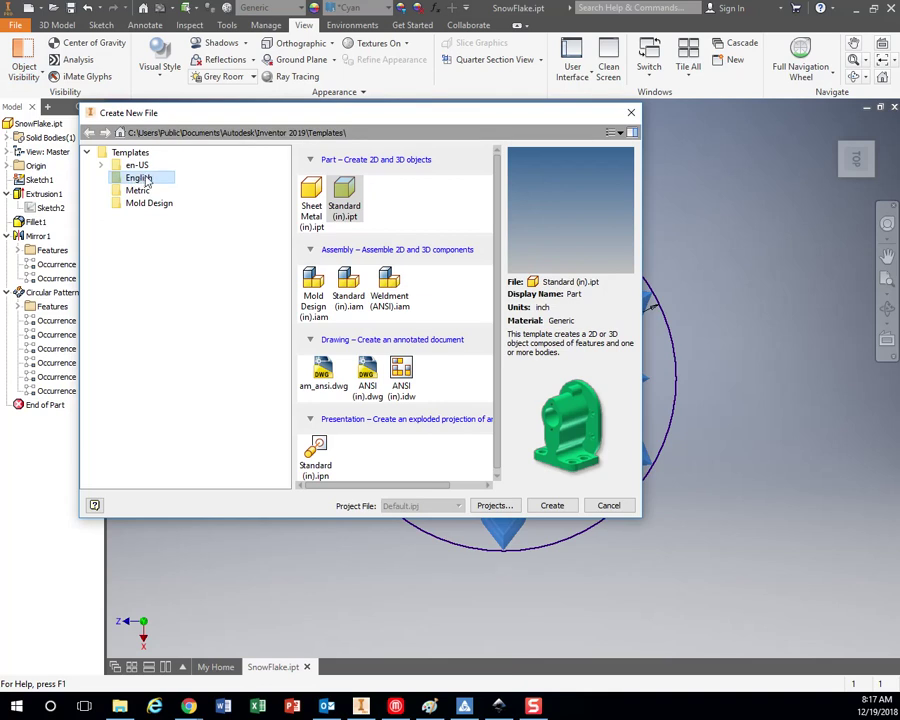
left_click(553, 505)
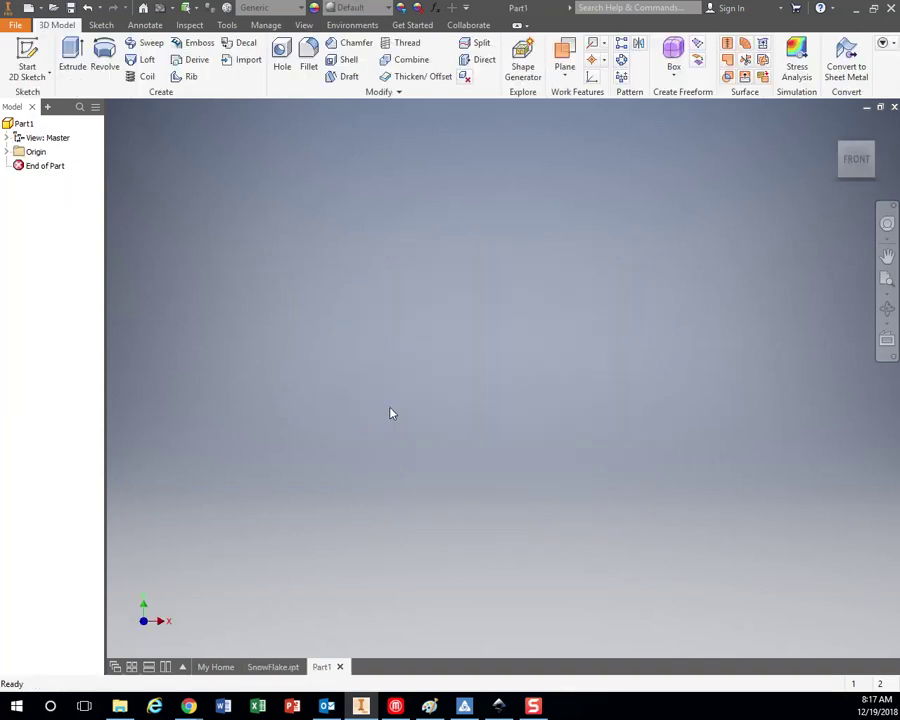
Step: On the XZ plane, sketch a 3.000 in diameter circle at the origin and finish Sketch1
left_click(28, 52)
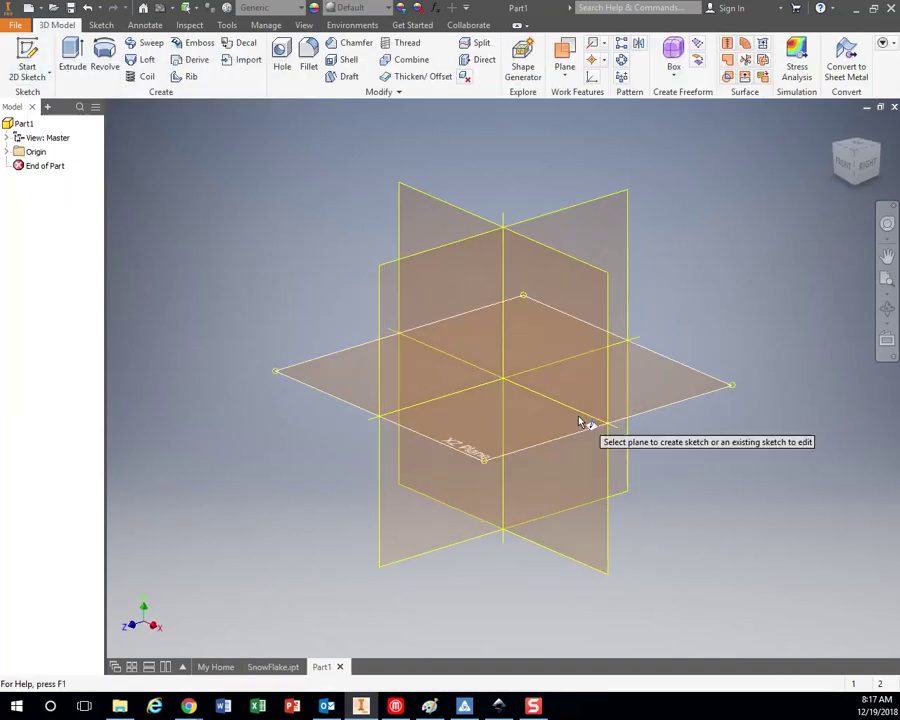
left_click(518, 435)
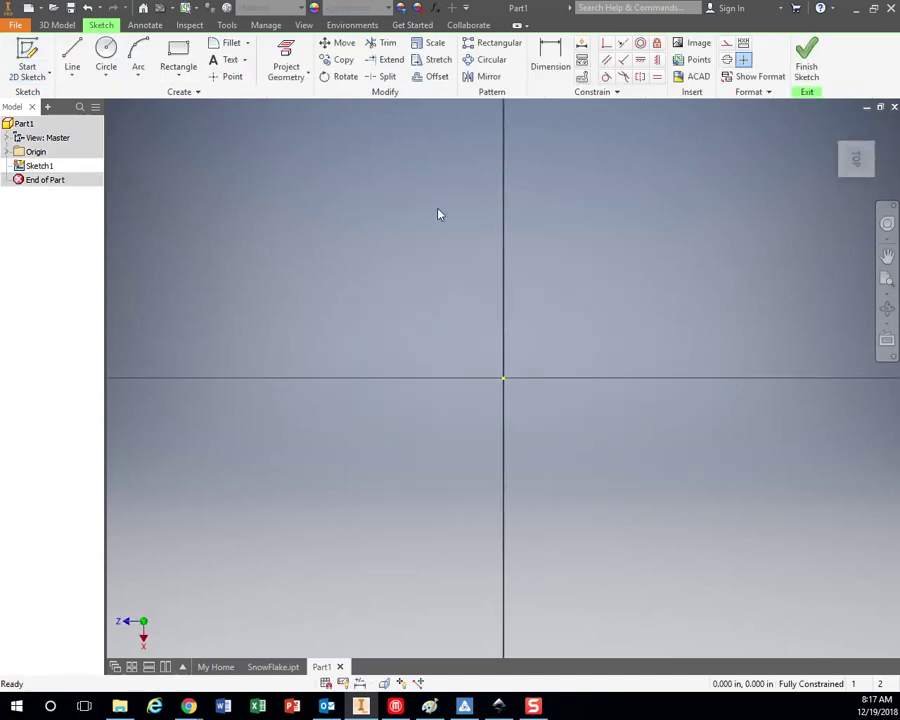
left_click(106, 55)
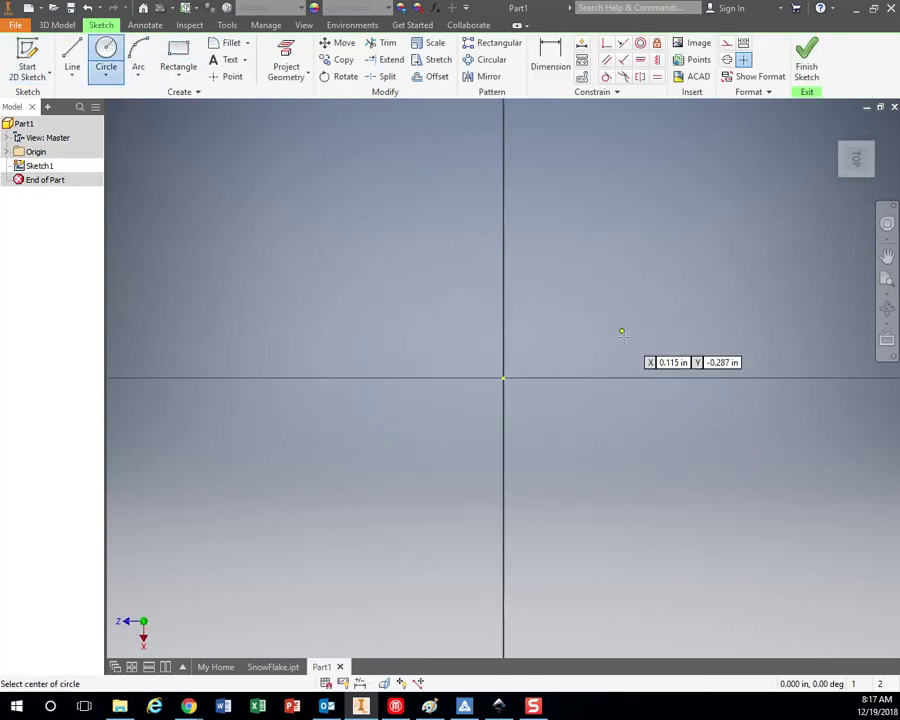
left_click(503, 377)
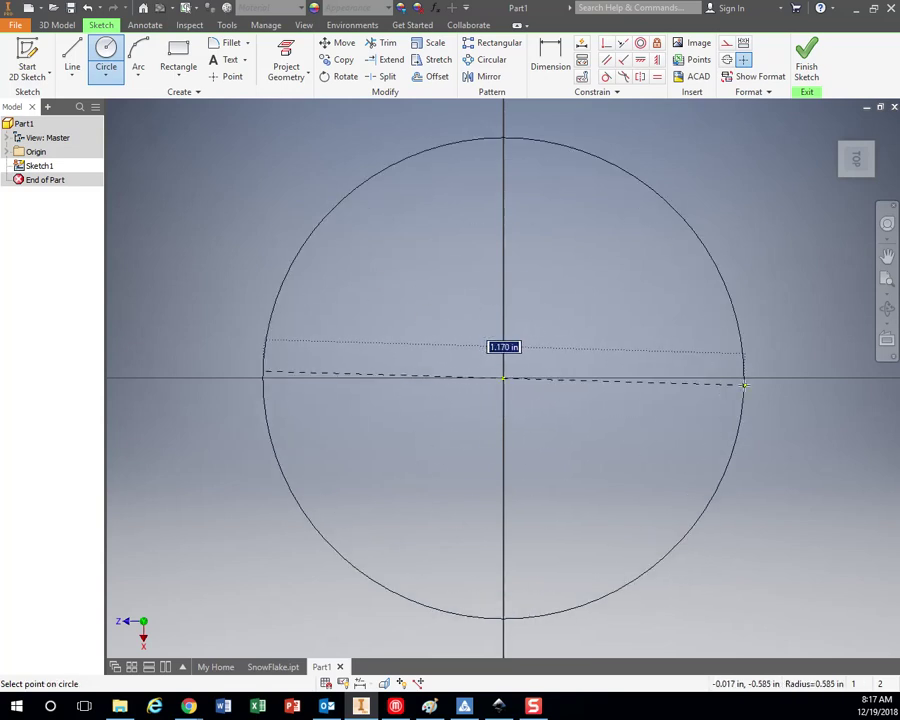
key("Return")
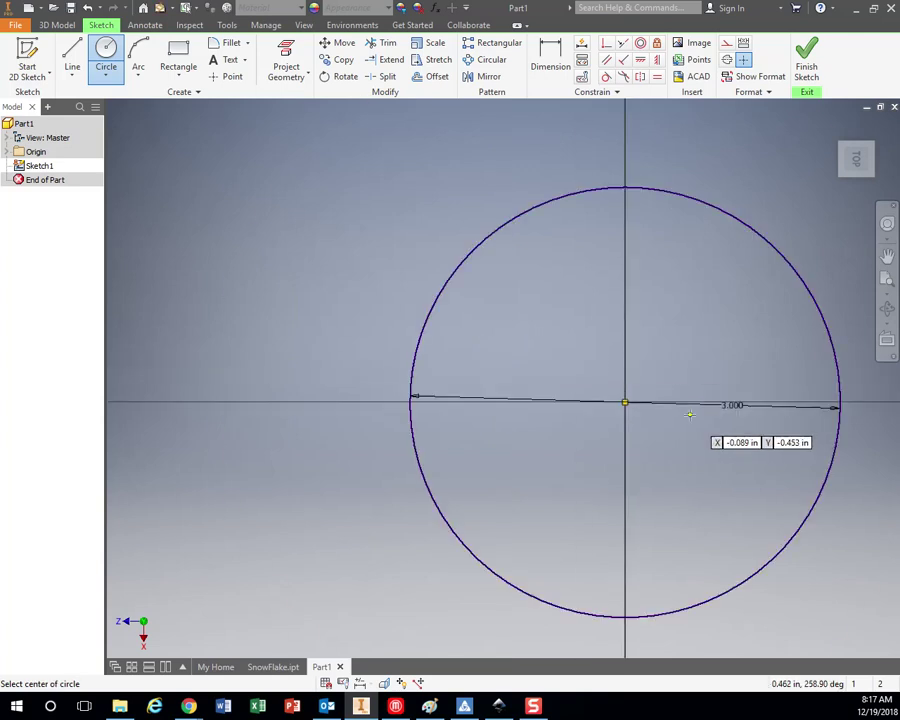
middle_click_drag(706, 333, 609, 297)
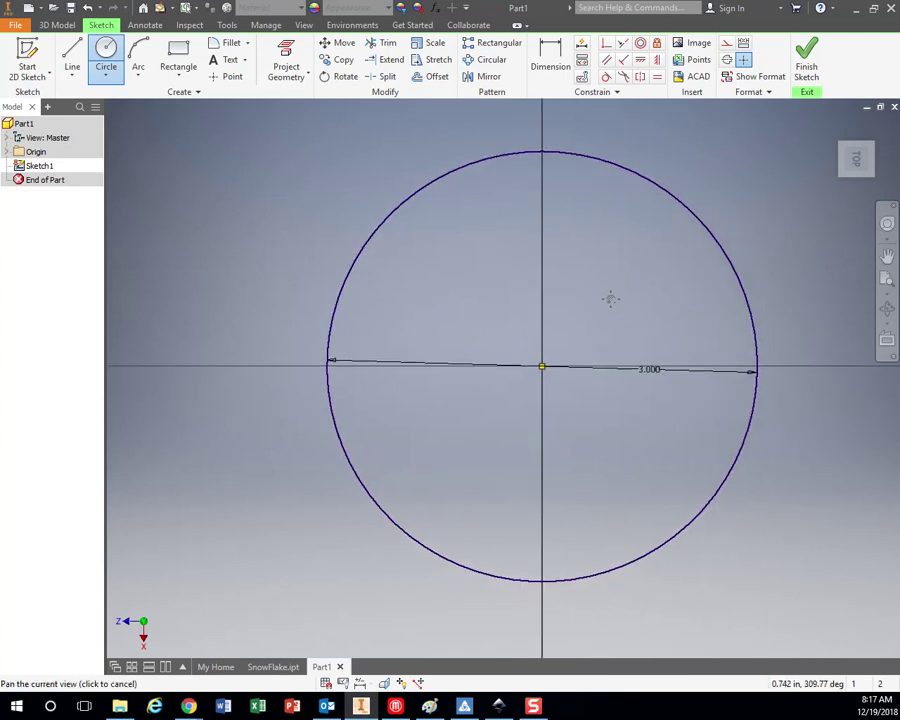
left_click(812, 64)
scroll(554, 230, "down", 2)
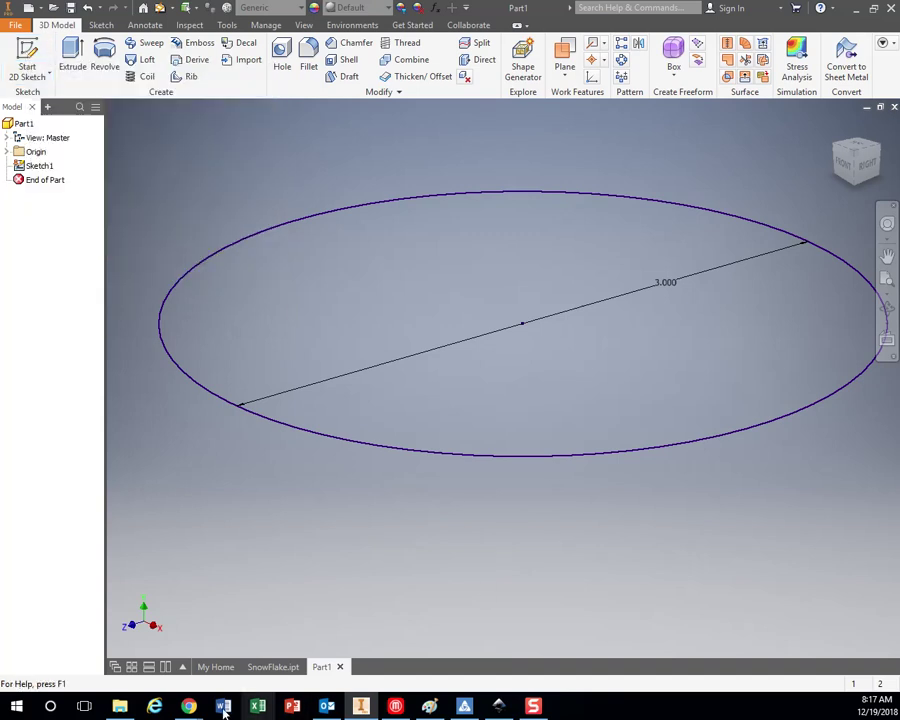
Step: Look at the SnowFlake.ipt model for reference, then return to Part1
left_click(272, 667)
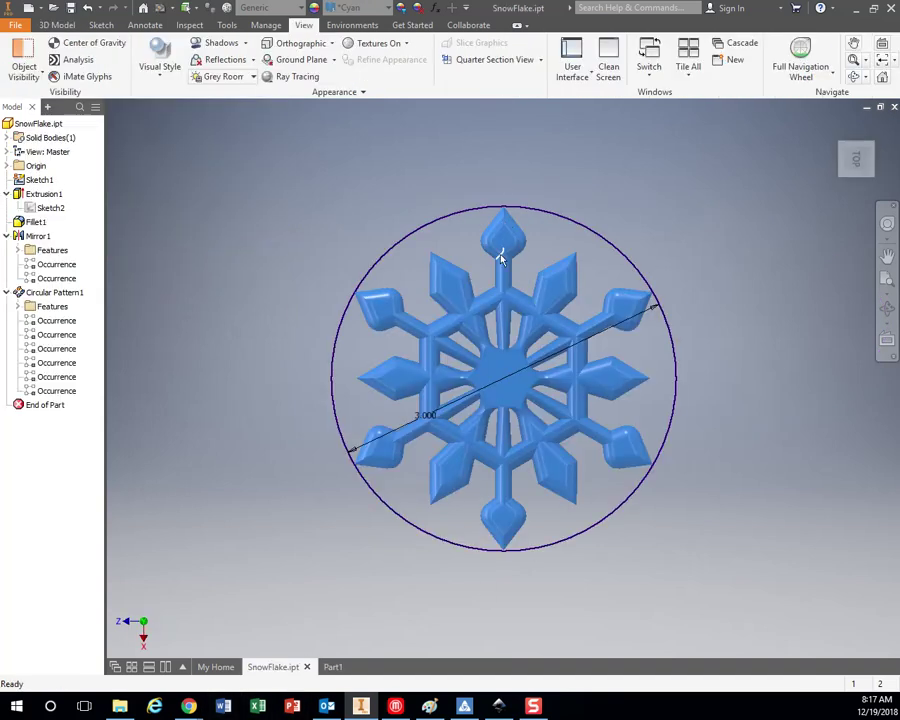
left_click(333, 667)
Step: Start a new sketch on the XY plane with a vertical line through the circle
left_click(27, 58)
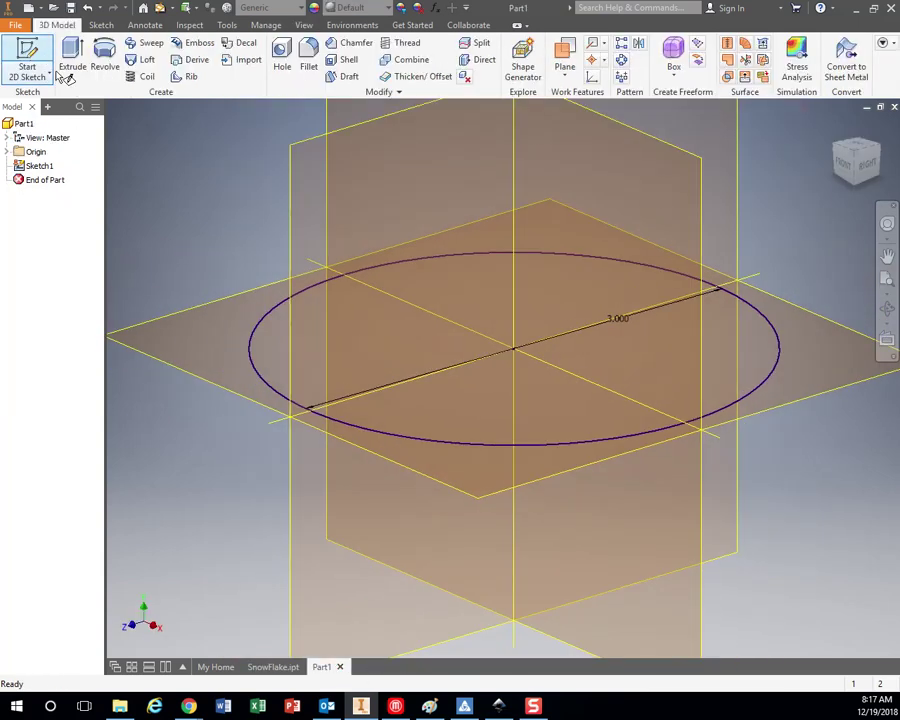
left_click(494, 418)
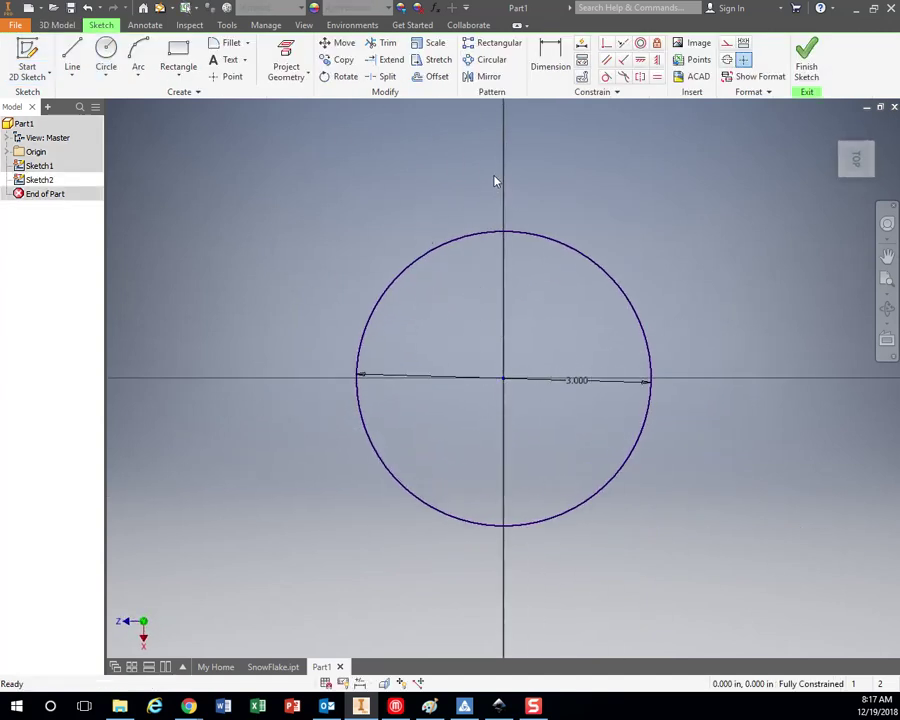
left_click(72, 58)
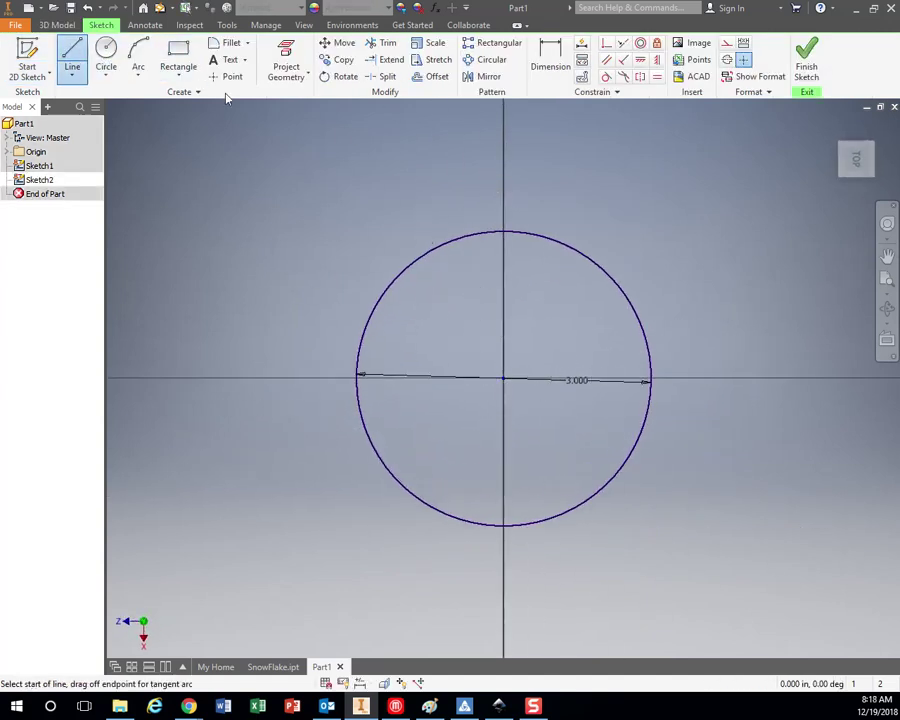
left_click(503, 220)
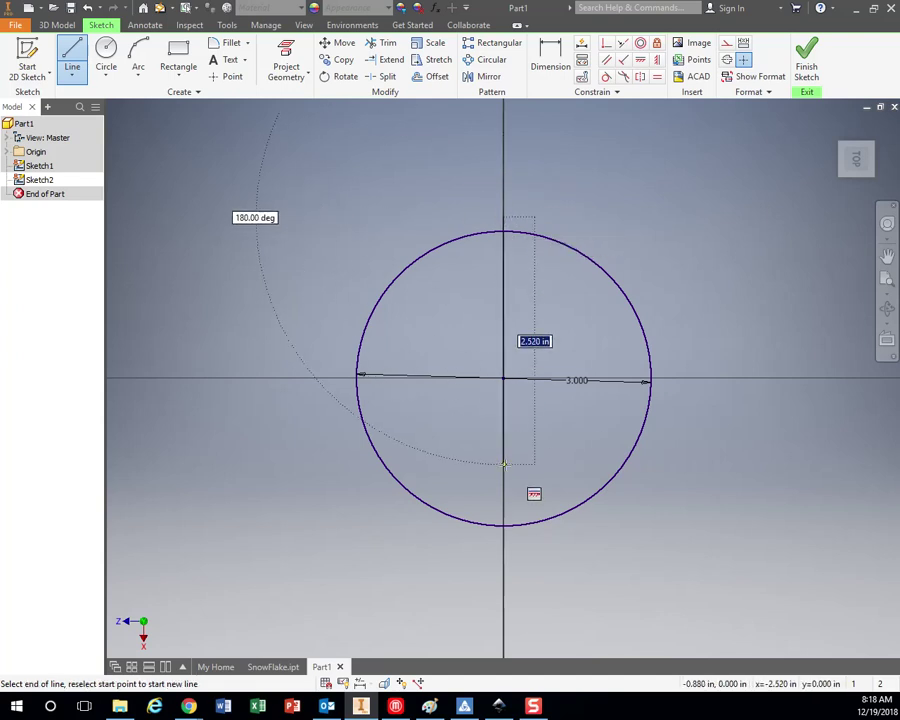
left_click(503, 565)
key("Escape")
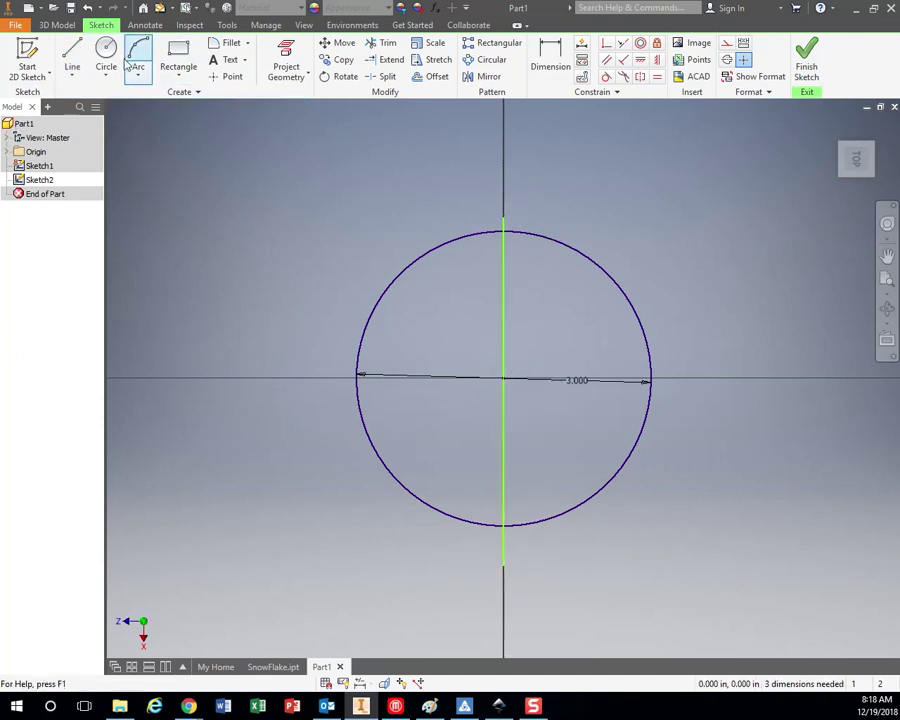
Step: Draw a slanted line from the circle's centre up and to the right
left_click(75, 56)
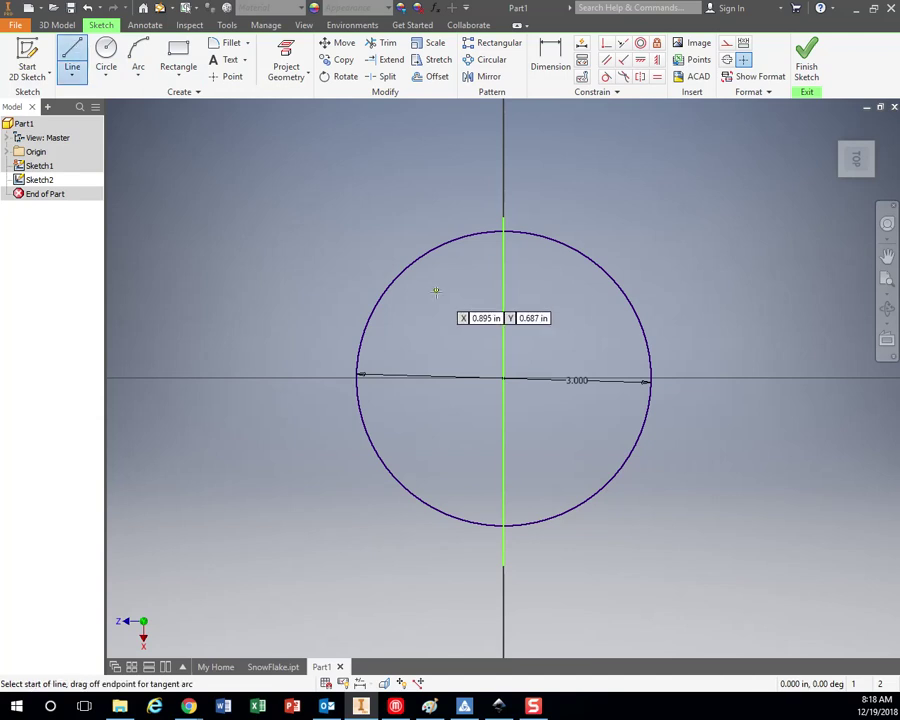
left_click(503, 378)
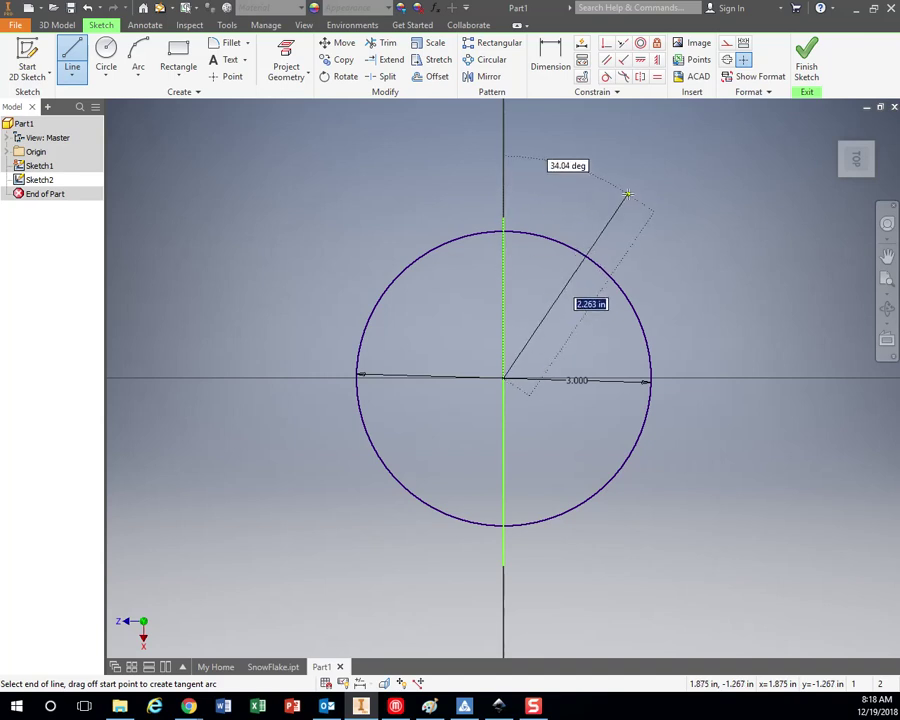
left_click(627, 193)
right_click(697, 174)
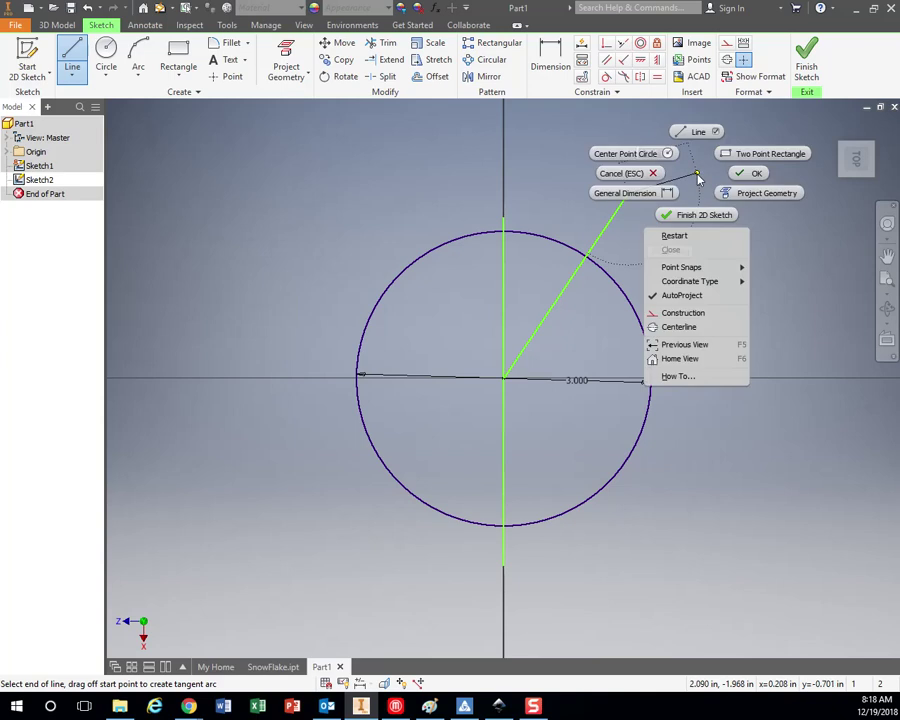
left_click(641, 176)
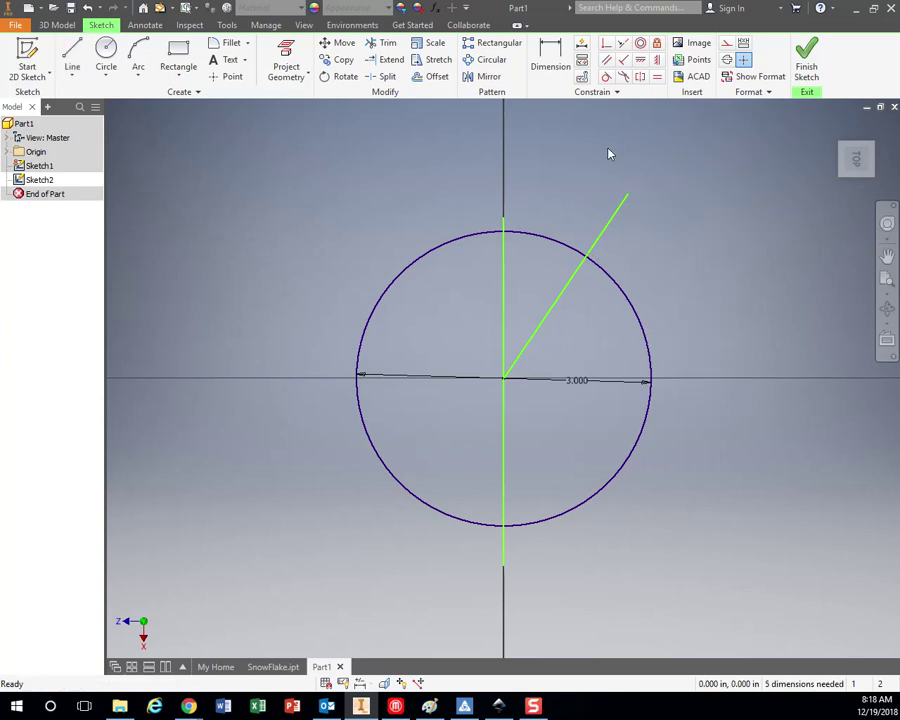
Step: Dimension the angle between the vertical and slanted lines to 30°
left_click(553, 50)
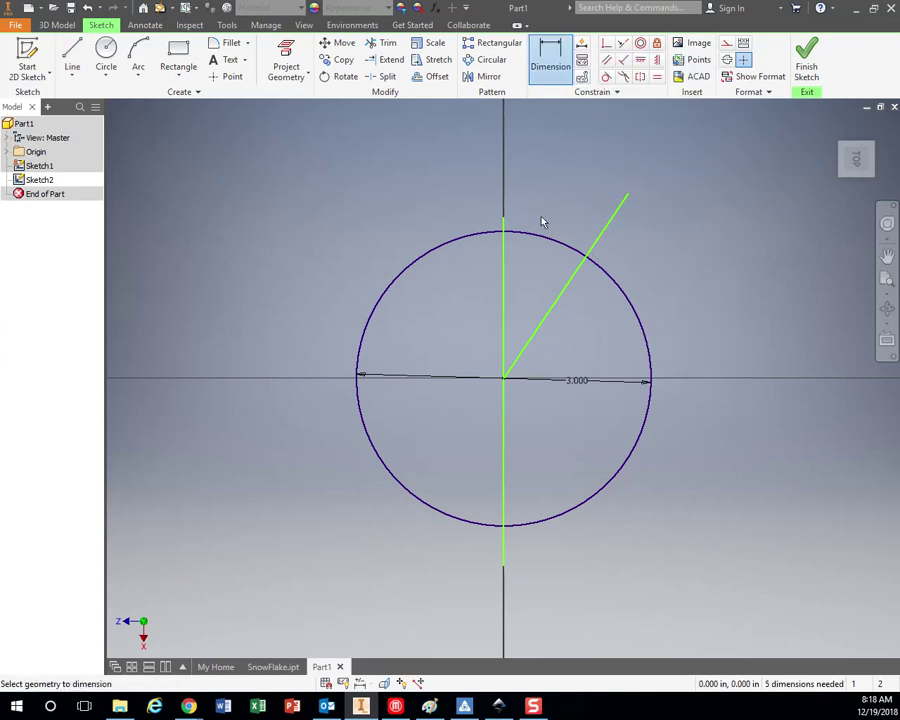
left_click(503, 270)
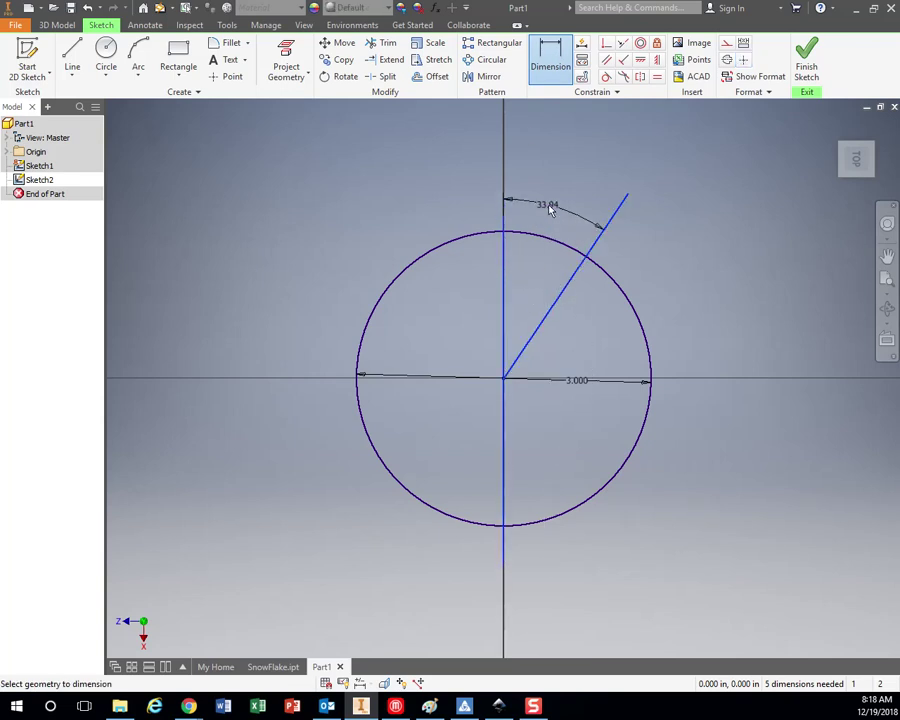
left_click(547, 203)
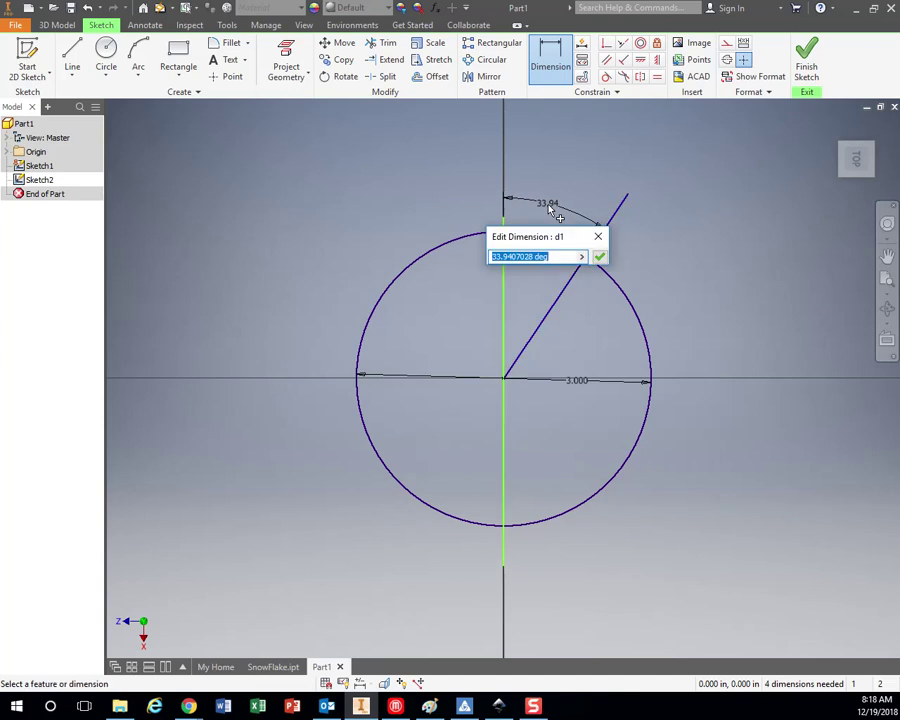
key("Return")
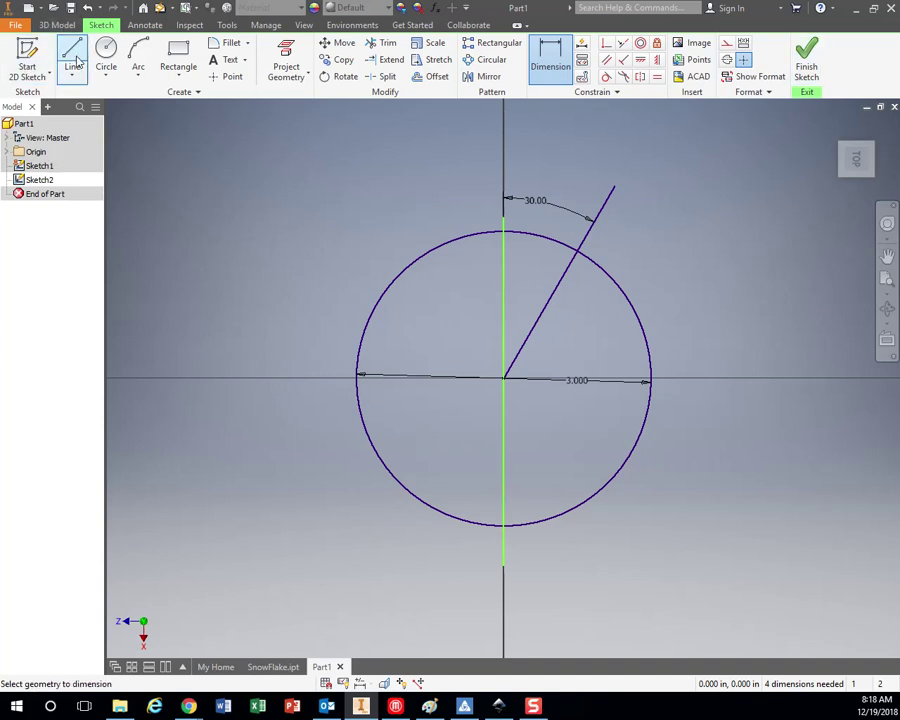
scroll(531, 304, "up", 3)
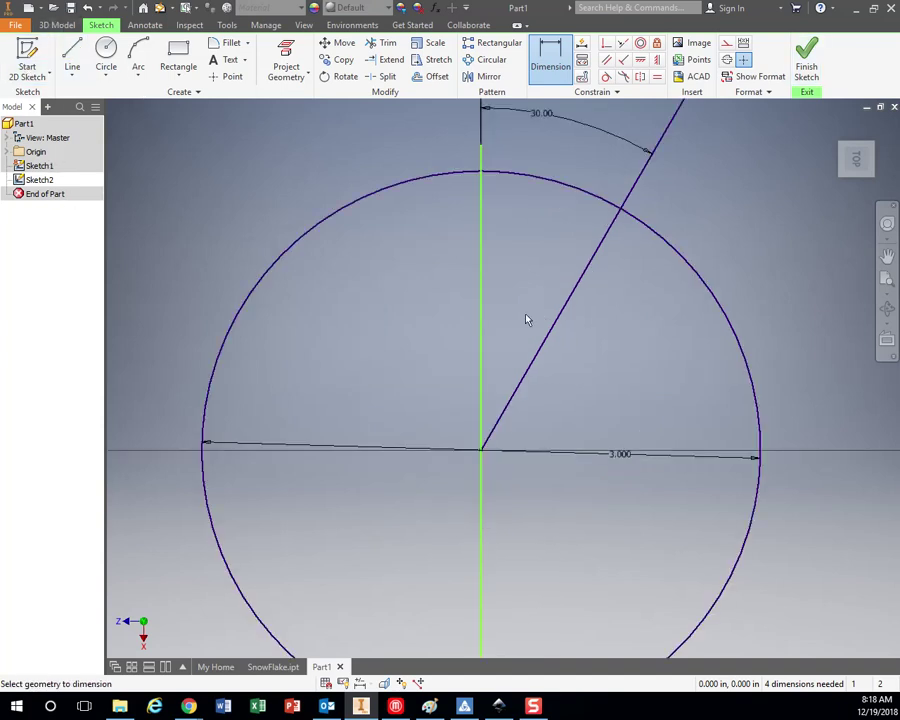
Step: Draw the zigzag arm edges from the vertical line to the circle's intersection with the 30° line
left_click(72, 55)
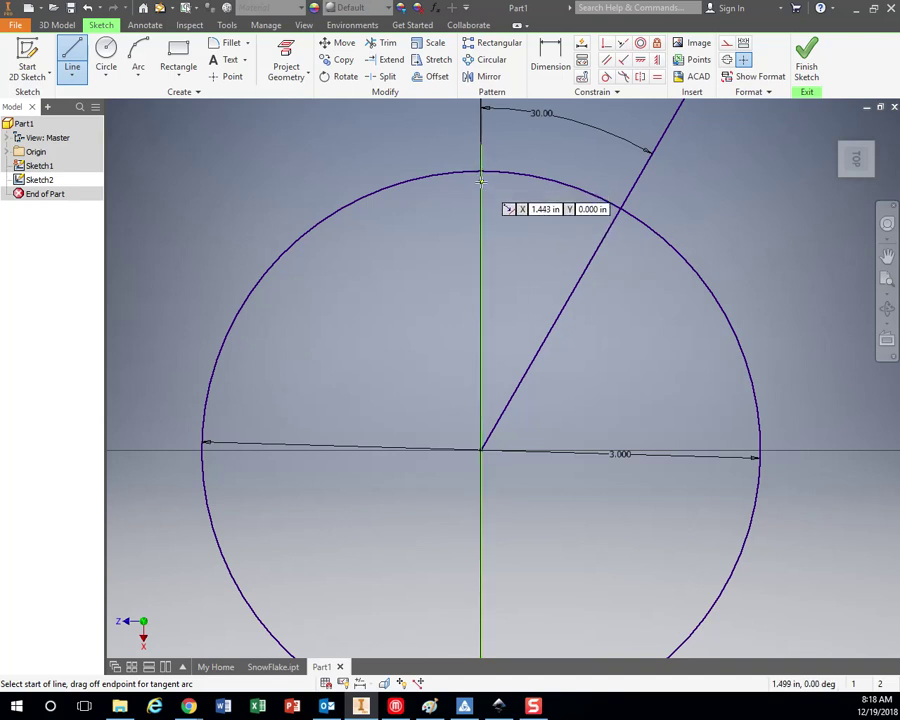
left_click(481, 217)
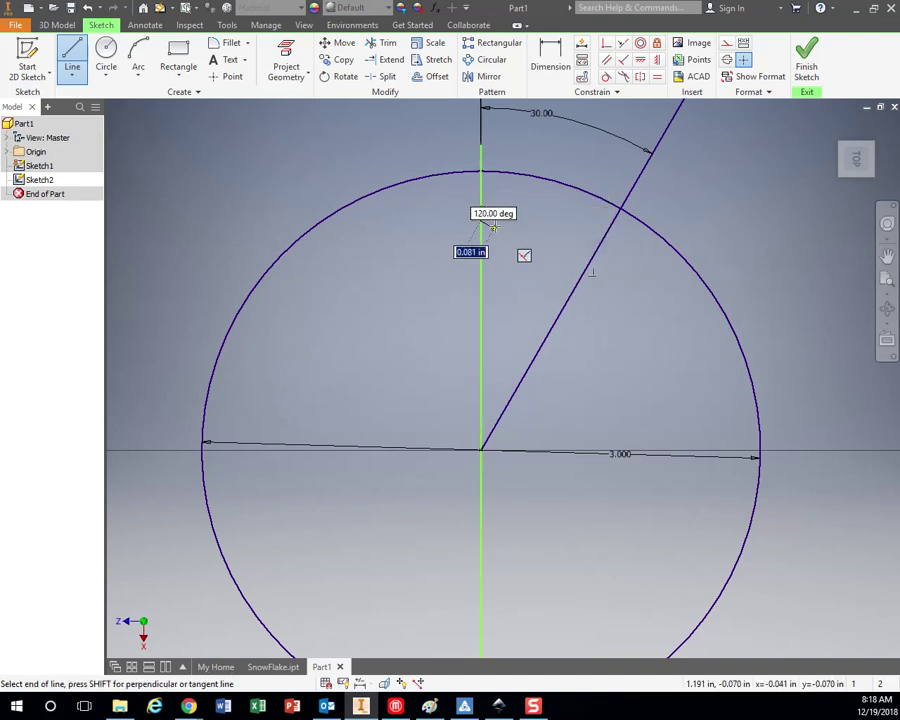
left_click(504, 188)
left_click(513, 206)
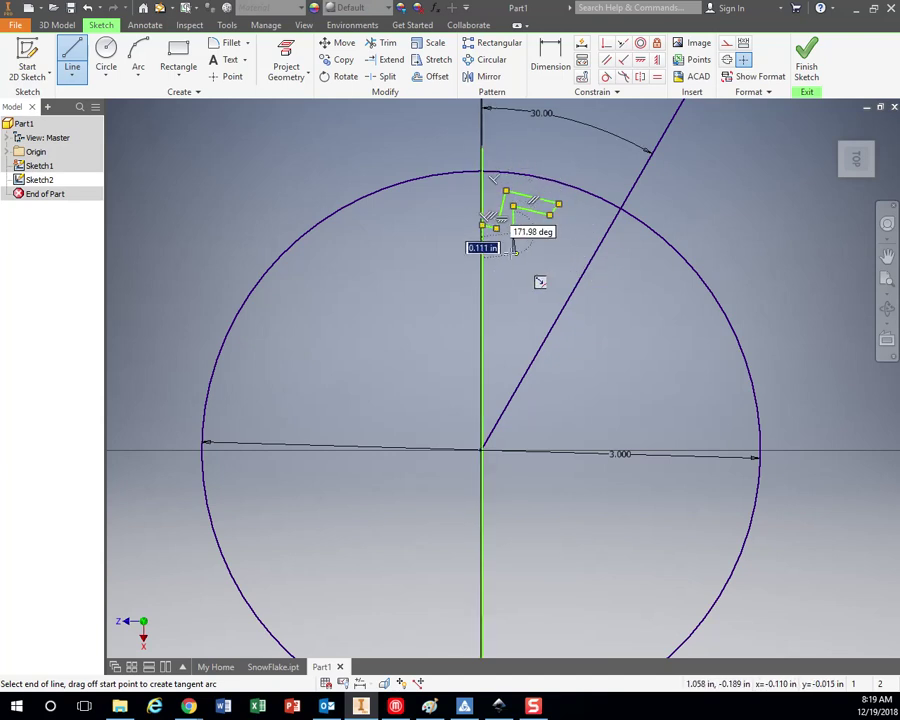
left_click(505, 255)
left_click(549, 259)
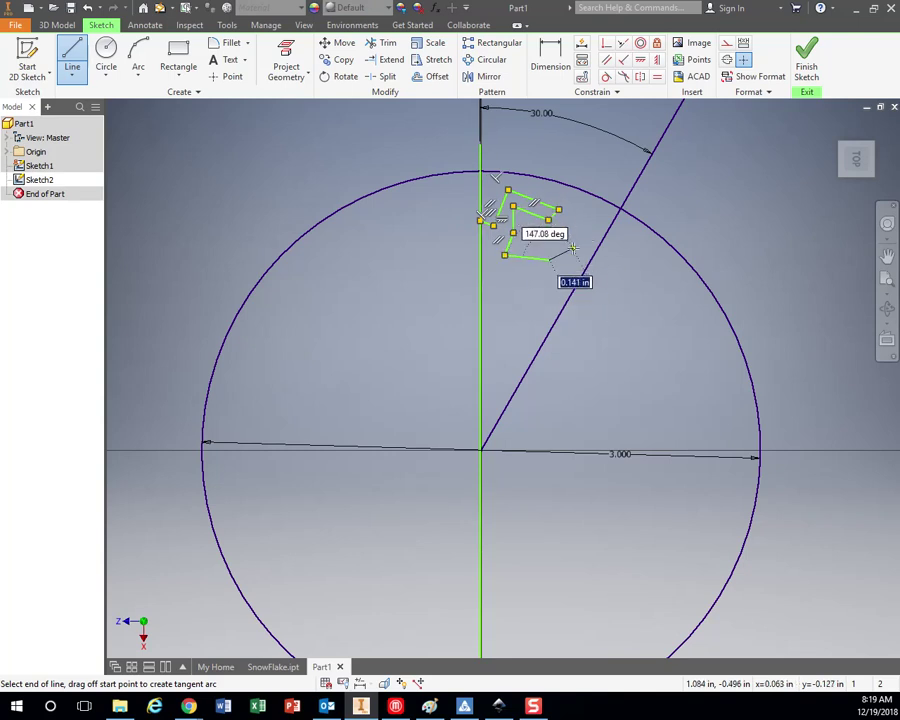
left_click(495, 276)
left_click(491, 321)
left_click(537, 315)
left_click(583, 233)
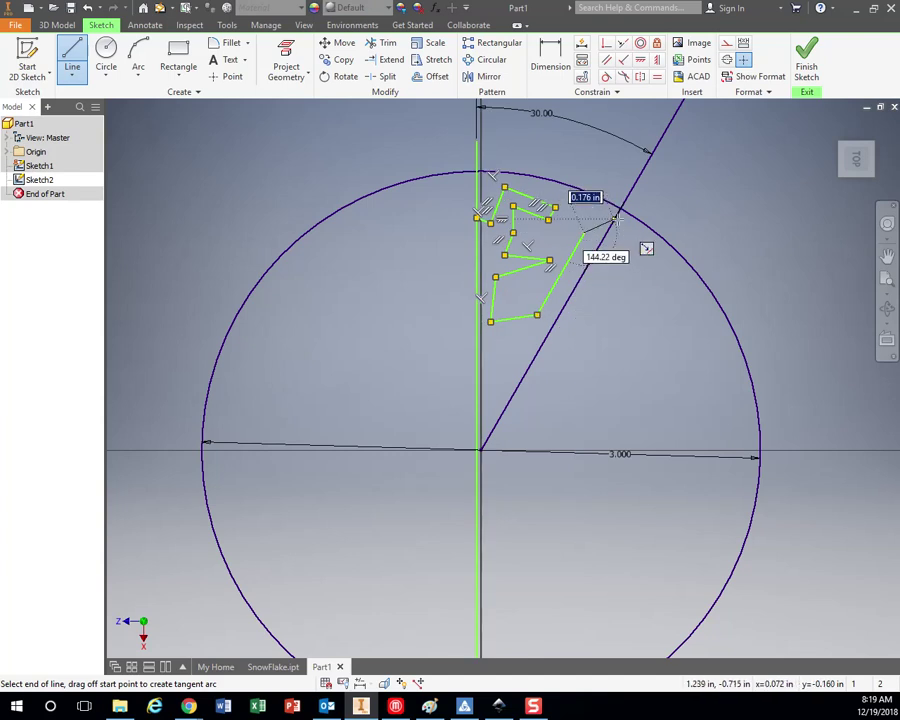
double_click(621, 206)
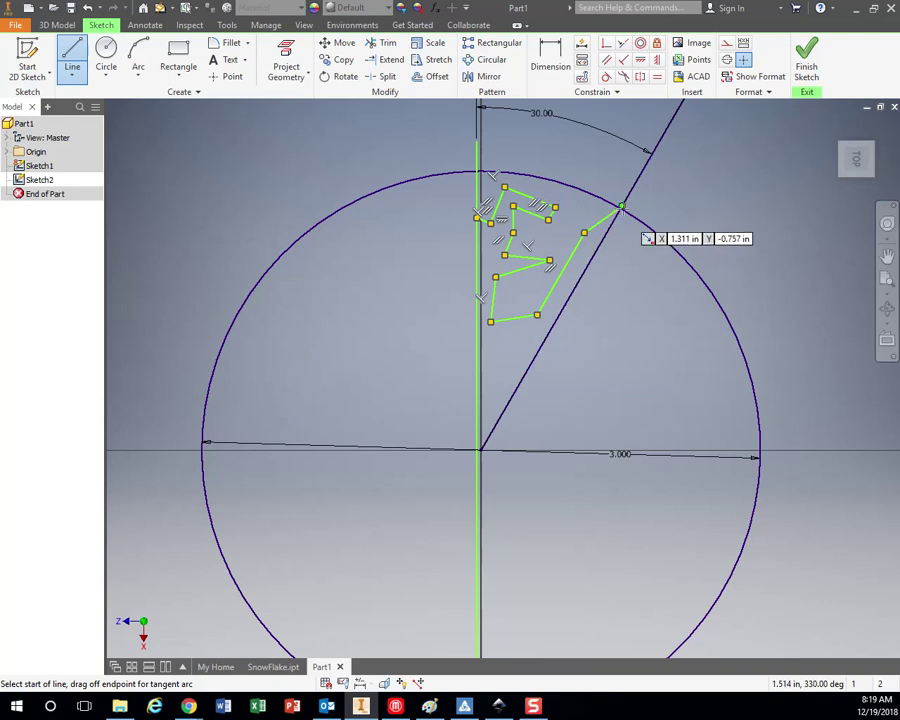
Step: Add lines from the lower outline endpoint to the 30° line and a small notch edge
left_click(620, 207)
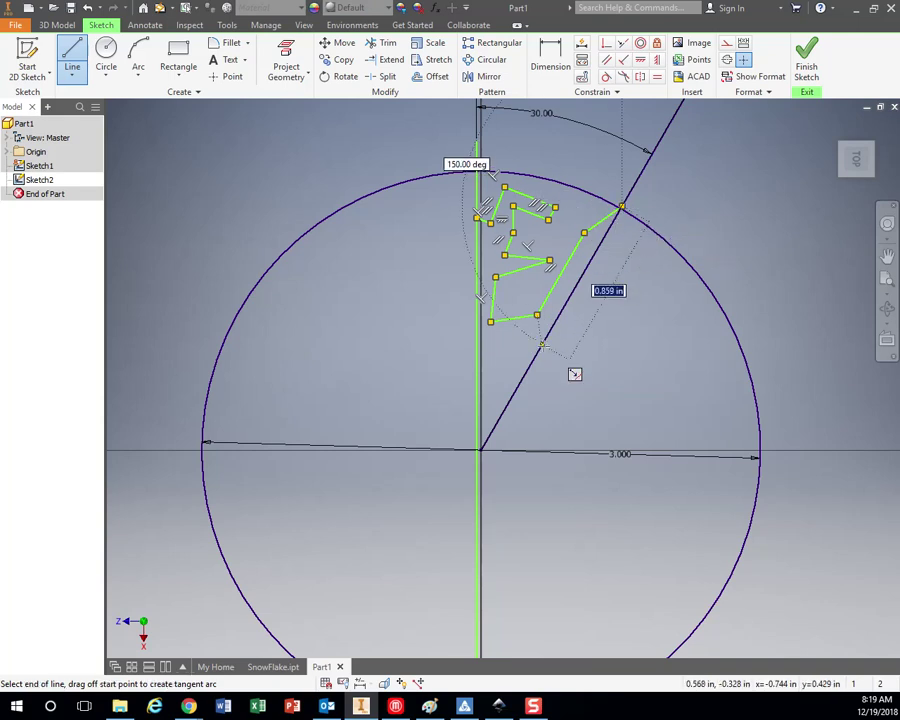
key("Escape")
left_click(537, 315)
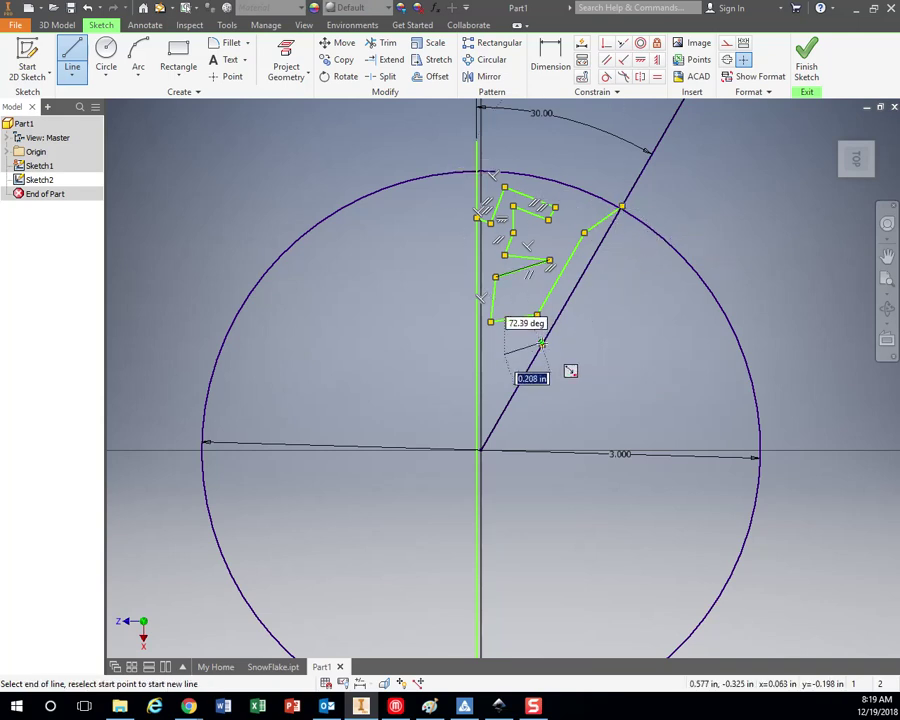
scroll(572, 370, "up", 3)
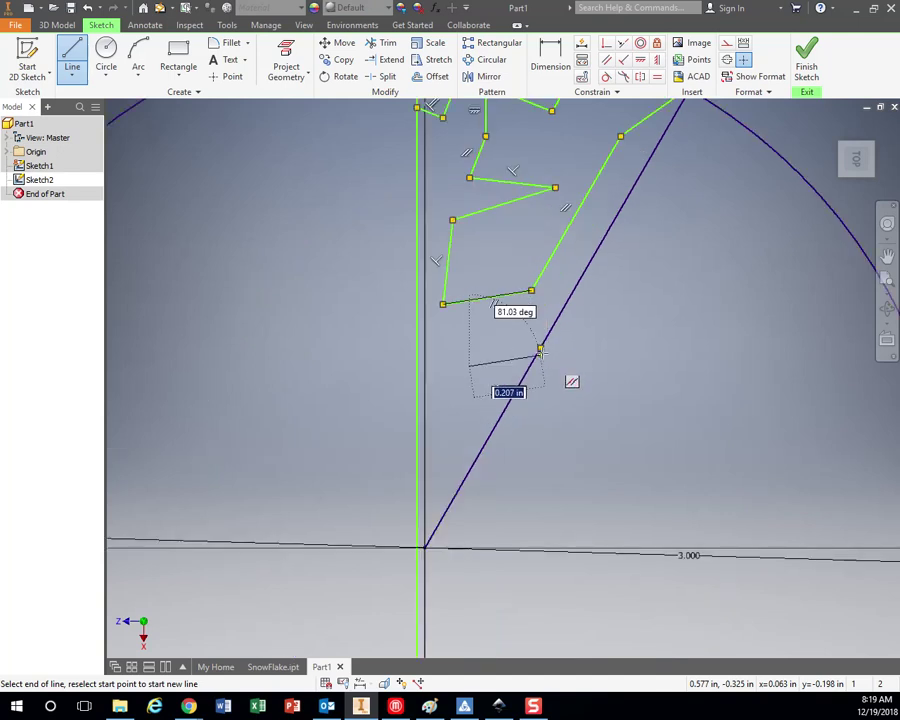
scroll(570, 373, "up", 5)
double_click(535, 344)
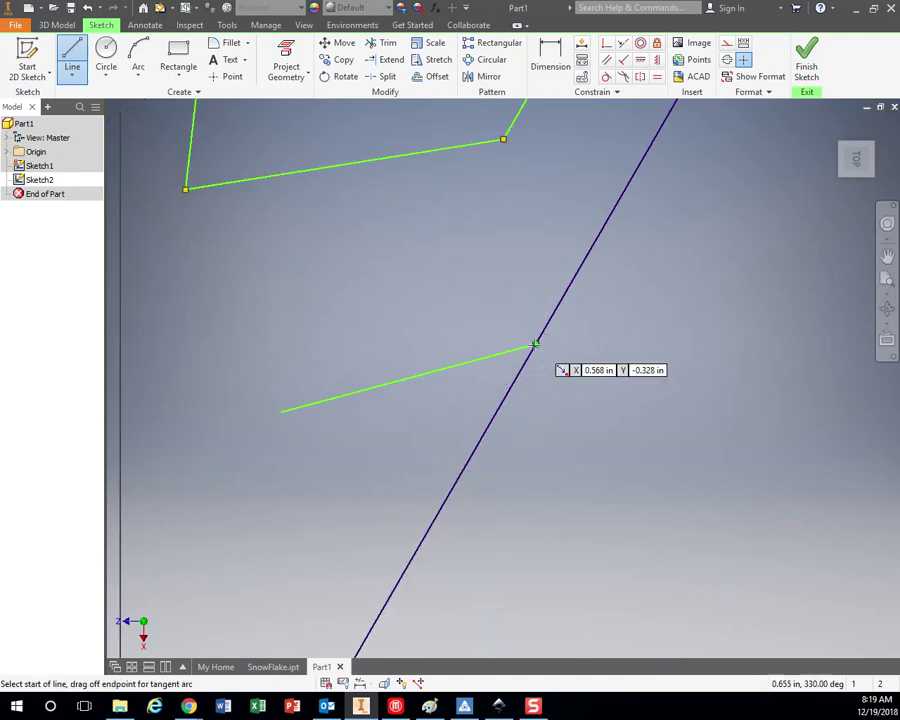
scroll(520, 350, "down", 5)
left_click(394, 381)
double_click(417, 470)
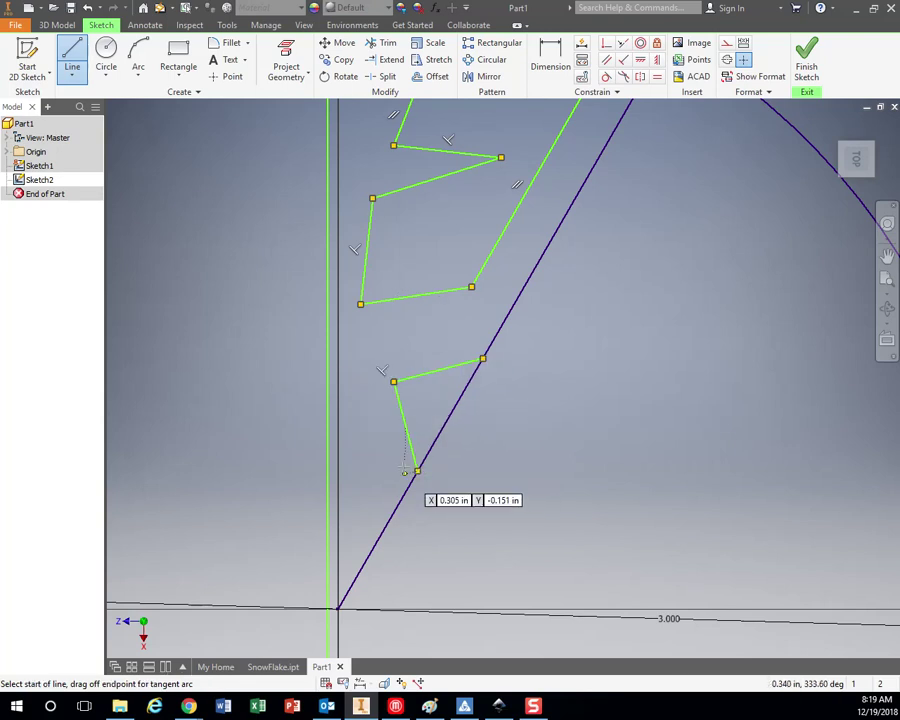
scroll(417, 470, "down", 3)
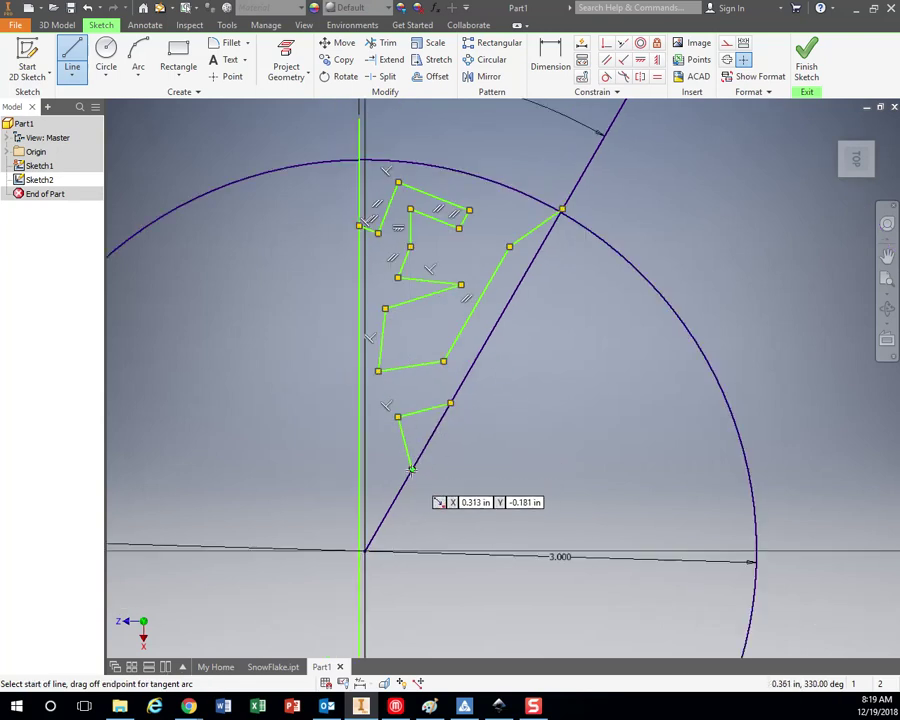
Step: Draw an edge from the sketch origin along the angled line to the notch
left_click(364, 551)
scroll(366, 548, "up", 4)
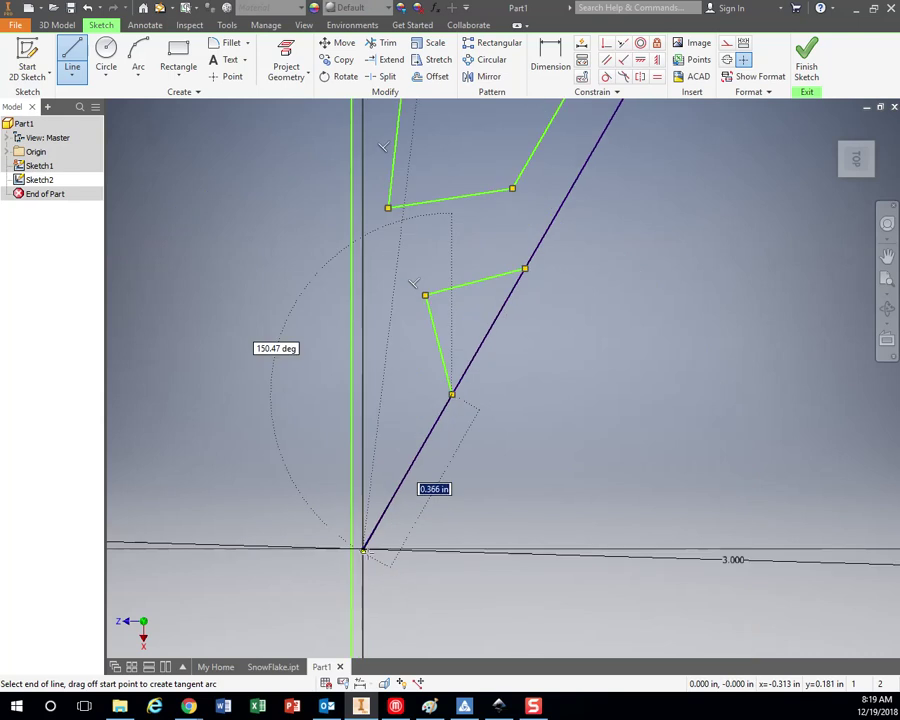
scroll(380, 545, "down", 5)
scroll(385, 545, "down", 5)
scroll(383, 540, "up", 6)
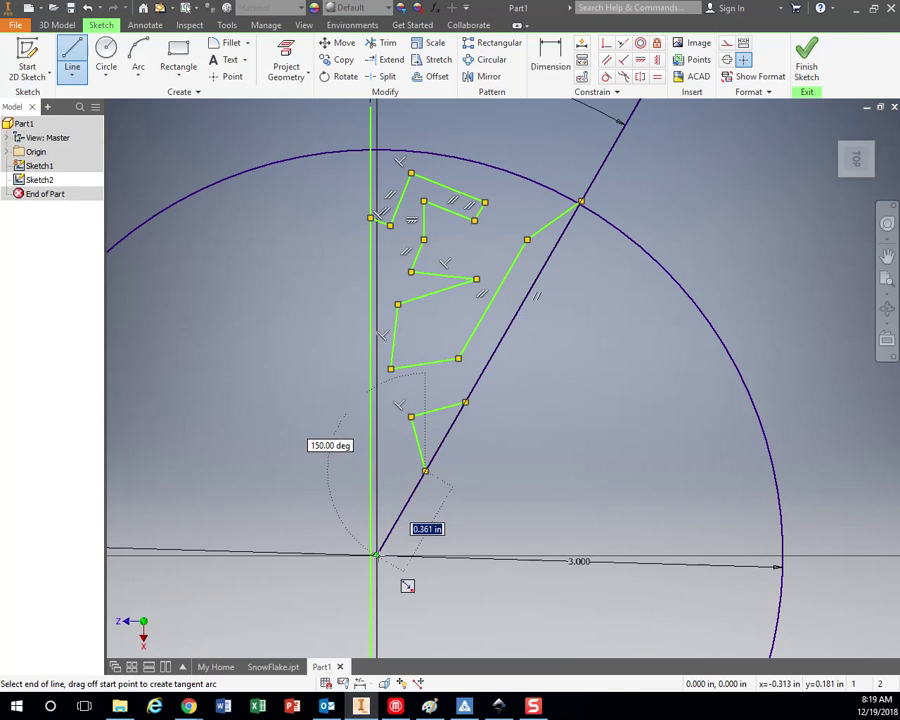
double_click(425, 470)
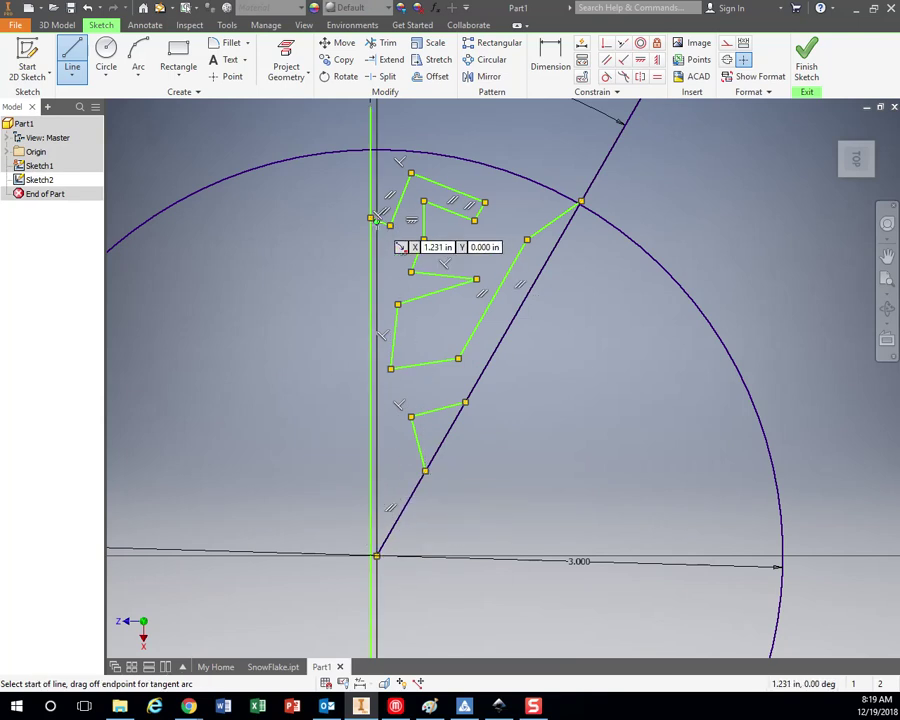
scroll(372, 219, "up", 3)
scroll(374, 217, "down", 5)
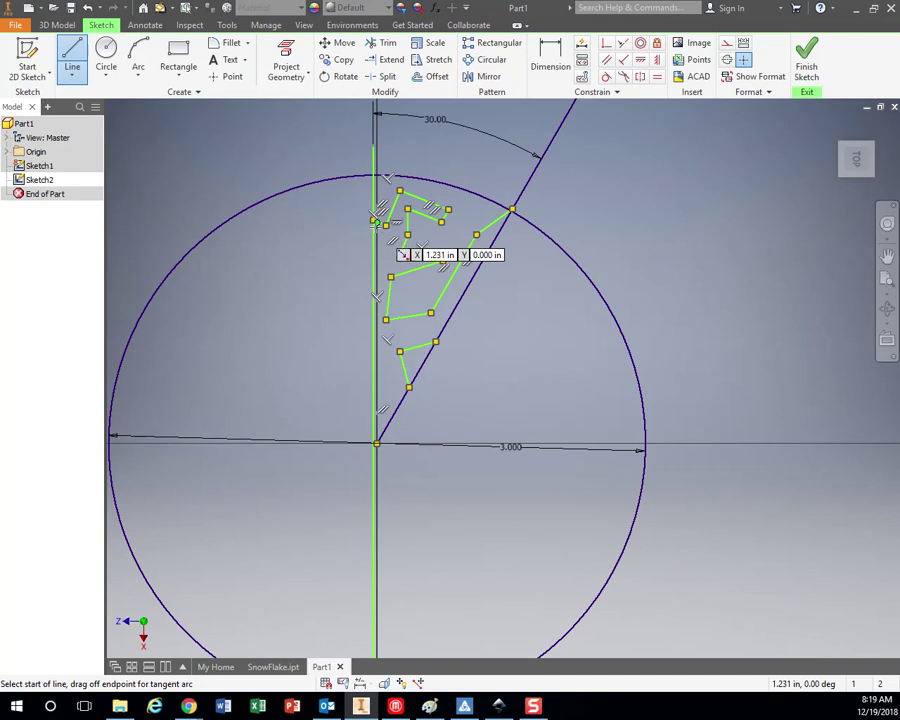
scroll(375, 219, "up", 3)
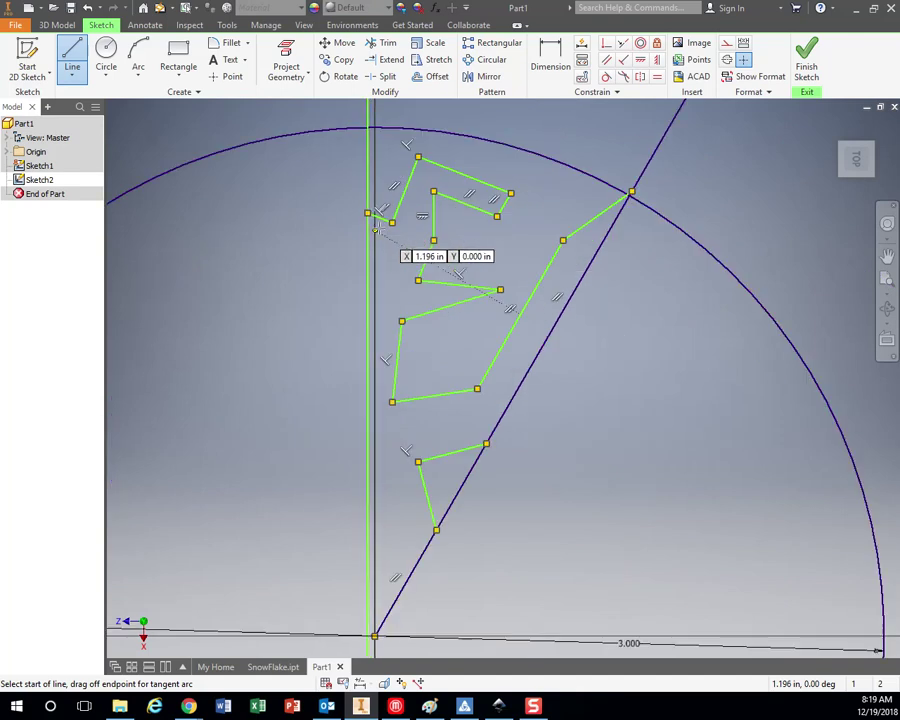
scroll(373, 217, "down", 5)
scroll(371, 214, "up", 2)
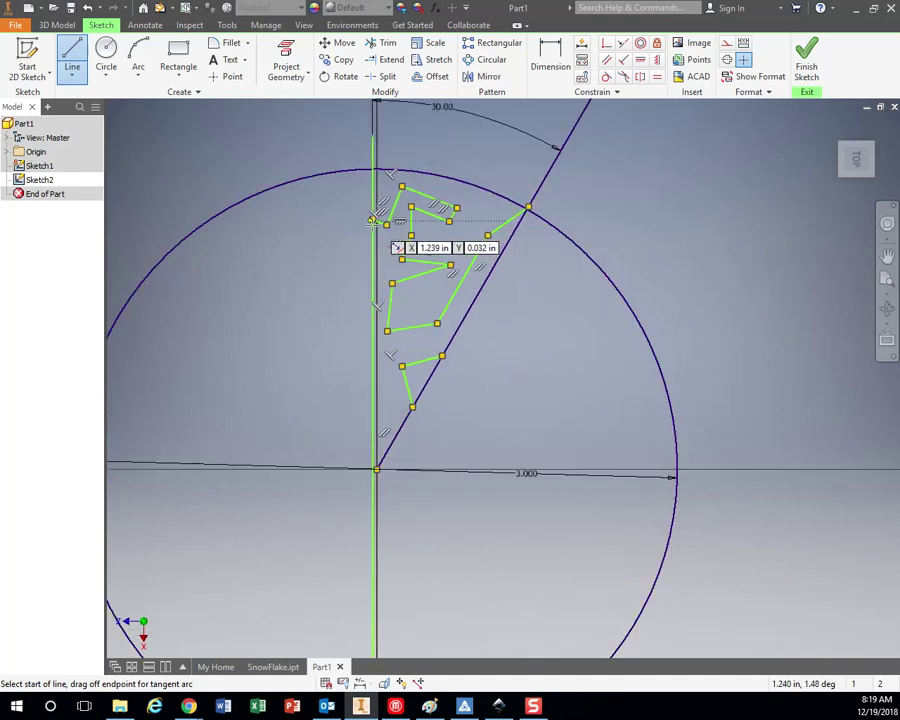
Step: Draw the vertical edge from the origin to the top of the arm
left_click(375, 472)
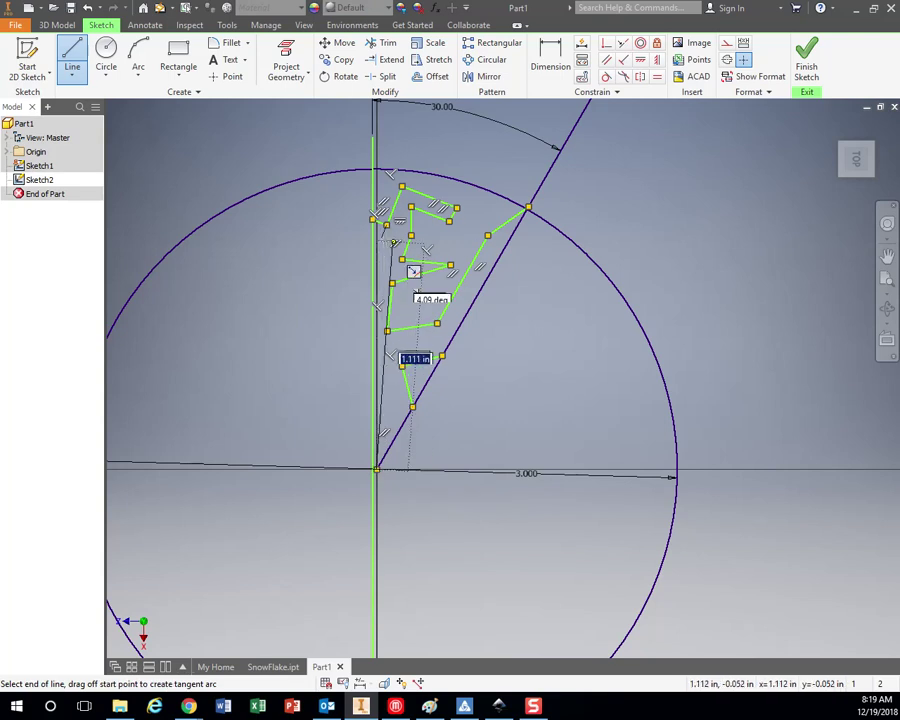
scroll(369, 210, "up", 3)
double_click(368, 207)
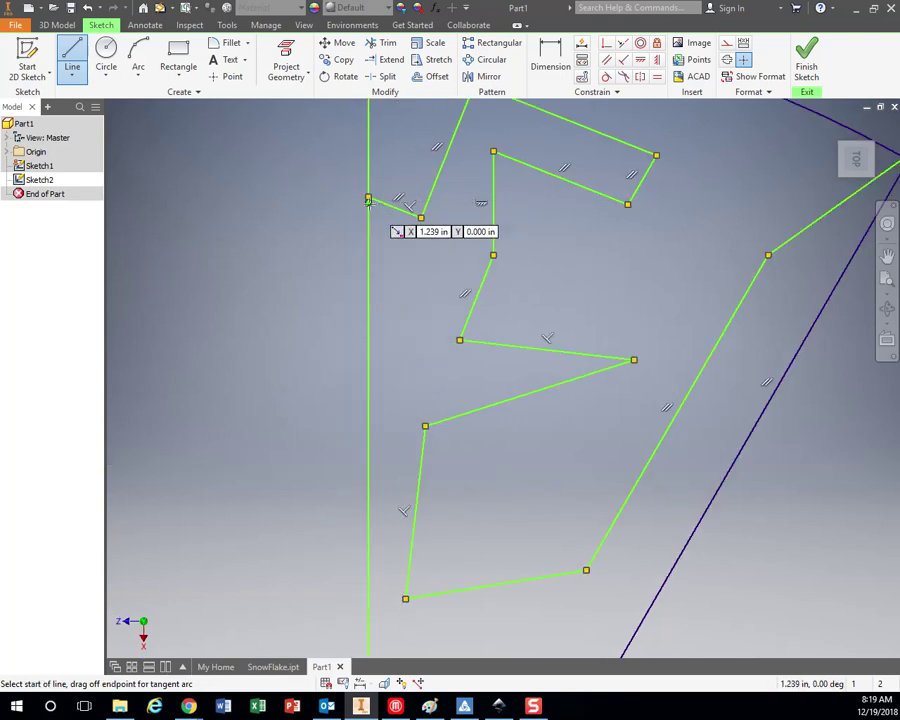
scroll(385, 232, "down", 5)
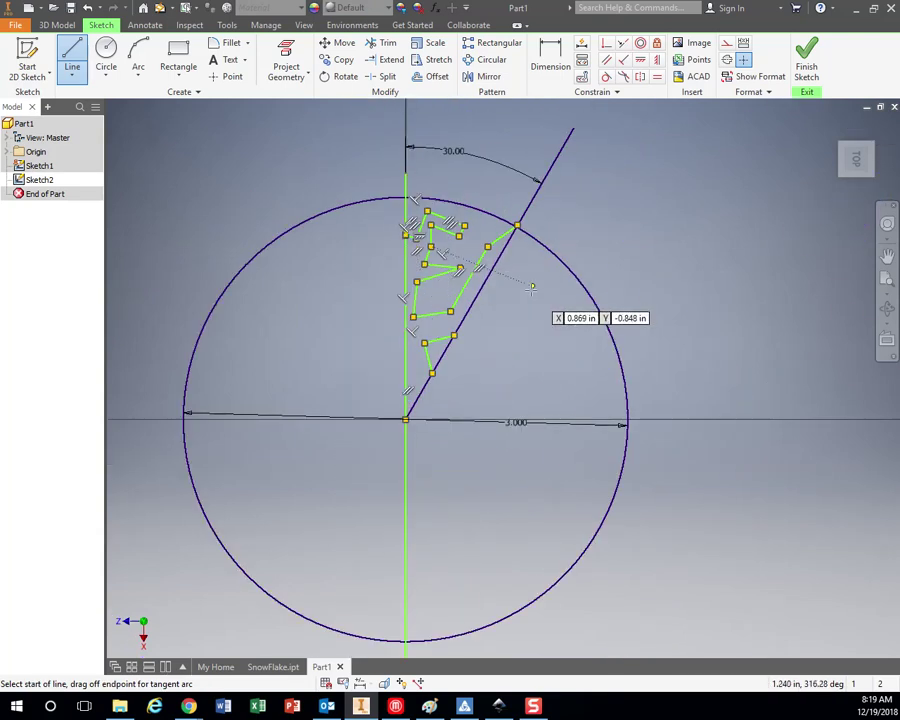
left_click(517, 226)
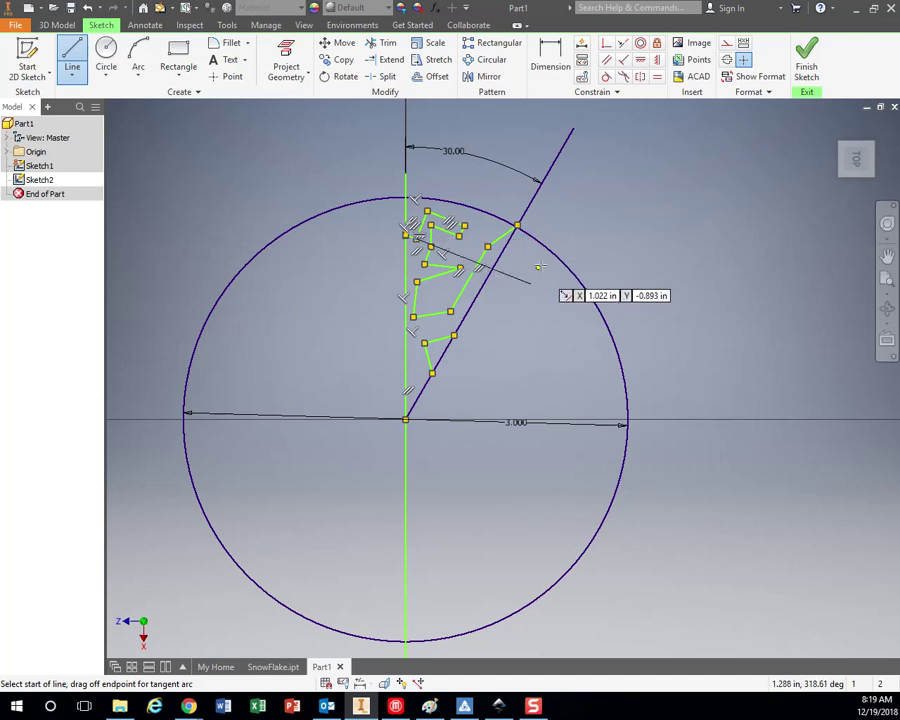
Step: Finish the arm sketch, view it from the top, and try then cancel an extrusion
left_click(805, 62)
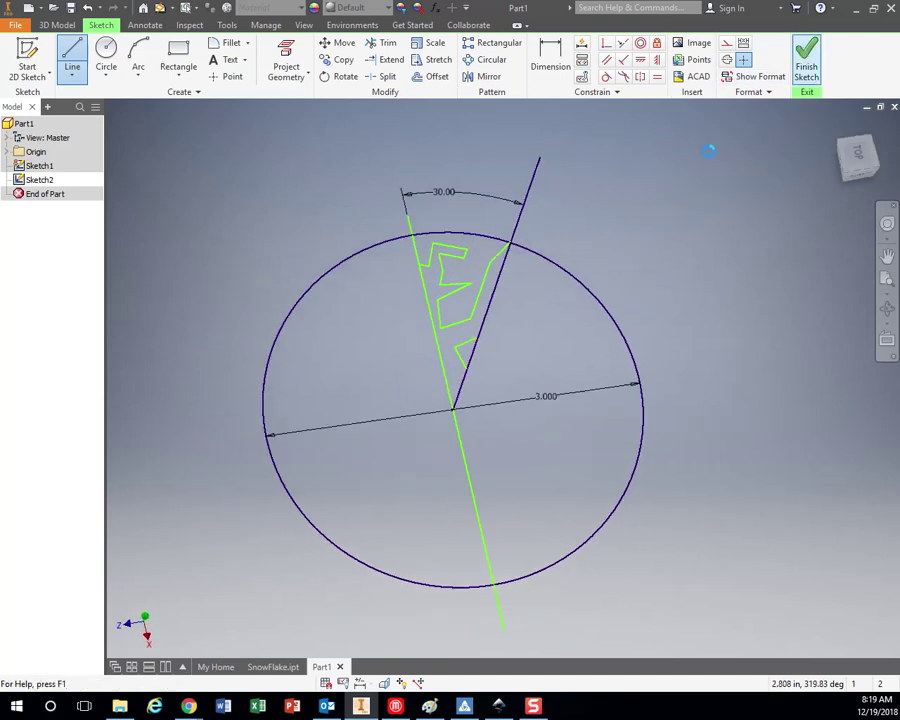
left_click(858, 148)
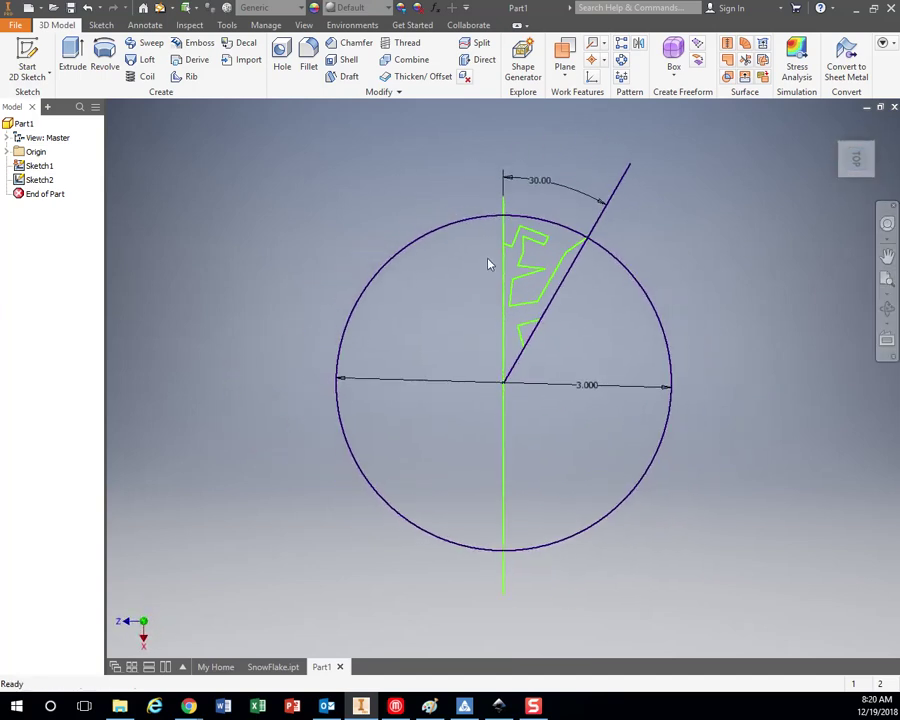
mouse_move(585, 298)
middle_mouse_down()
mouse_move(524, 266)
mouse_move(516, 240)
middle_mouse_up()
scroll(517, 245, "down", 3)
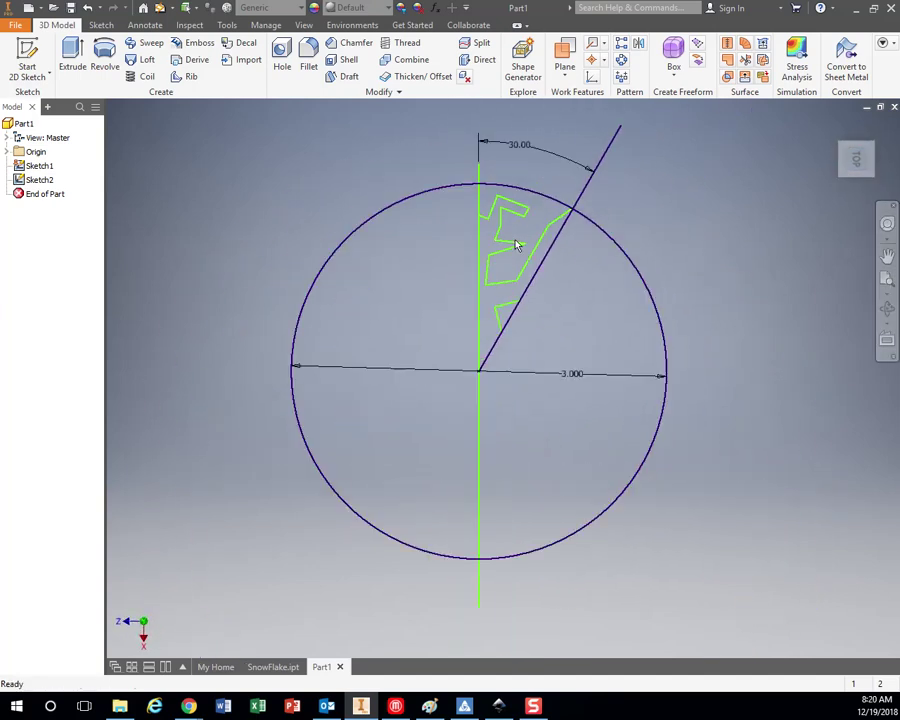
scroll(517, 245, "up", 3)
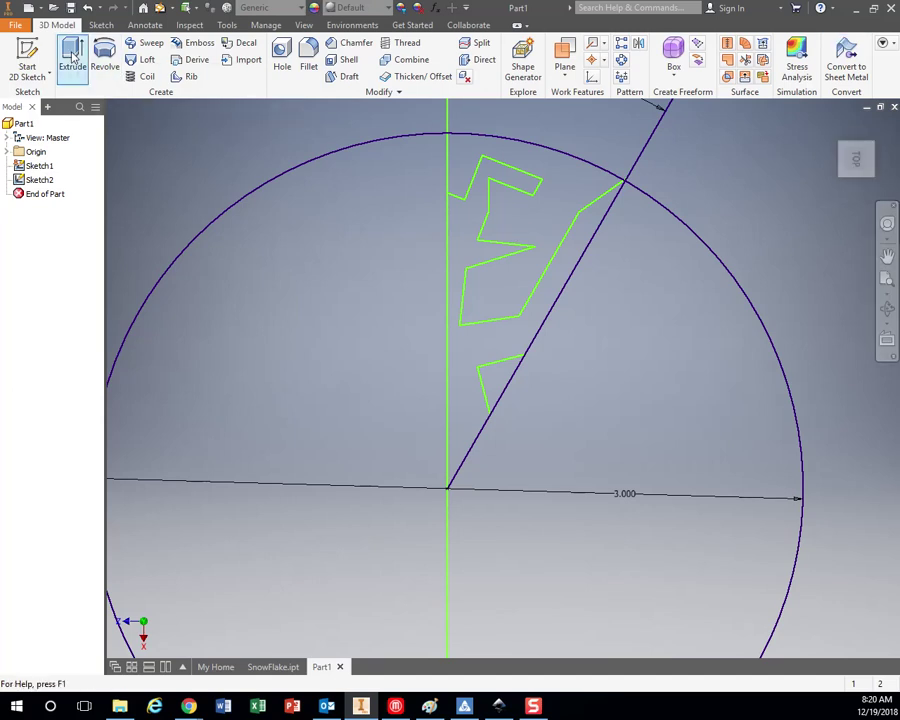
left_click(72, 57)
left_click(470, 367)
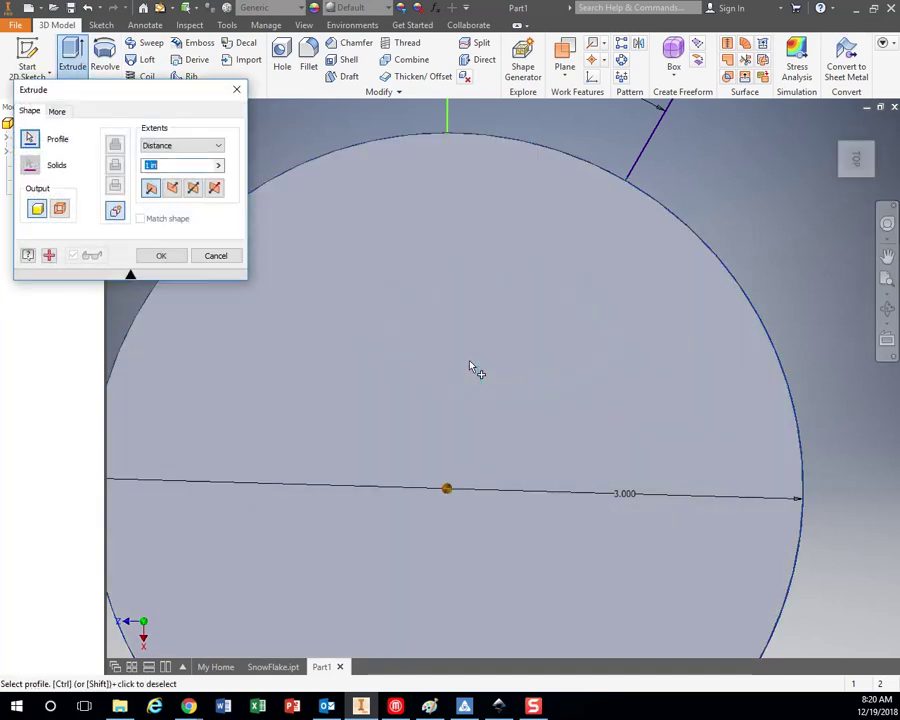
left_click(214, 255)
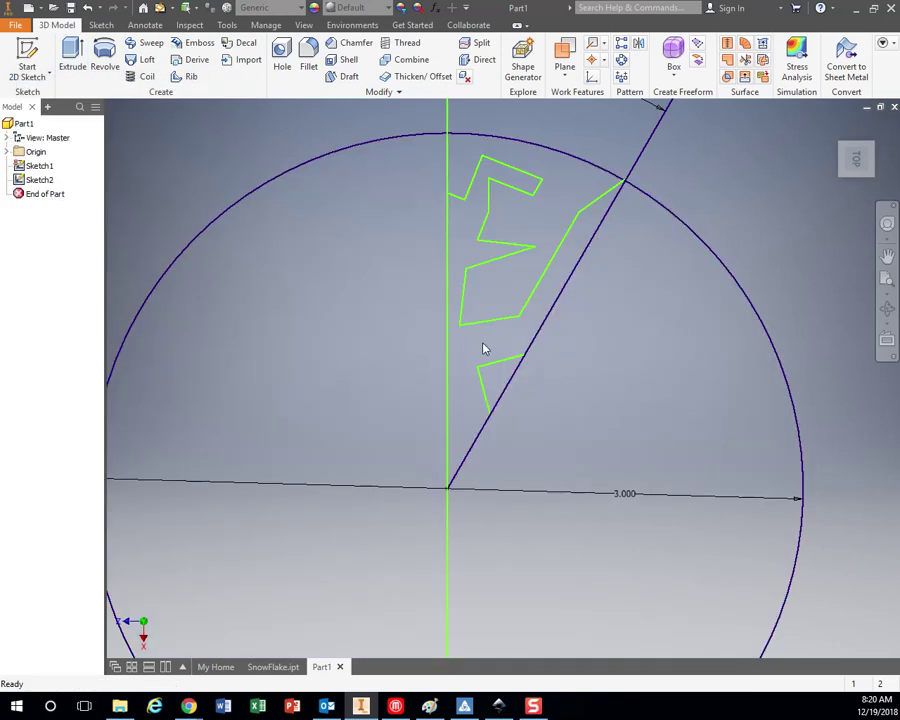
Step: Reopen Sketch2 for editing from the model browser
left_click(46, 180)
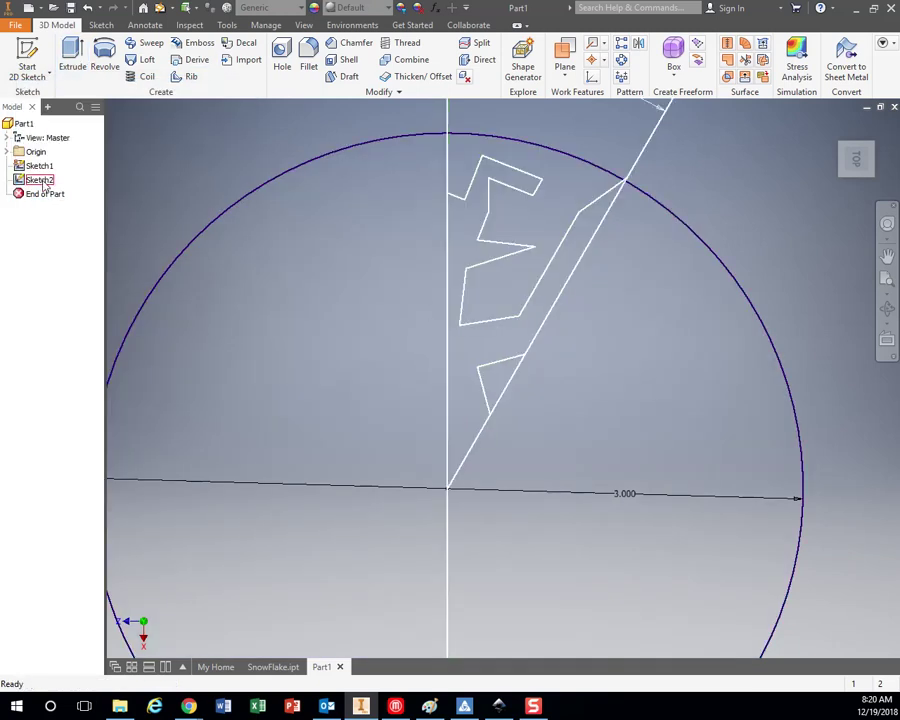
left_click(44, 182)
right_click(44, 185)
left_click(84, 240)
scroll(498, 262, "up", 3)
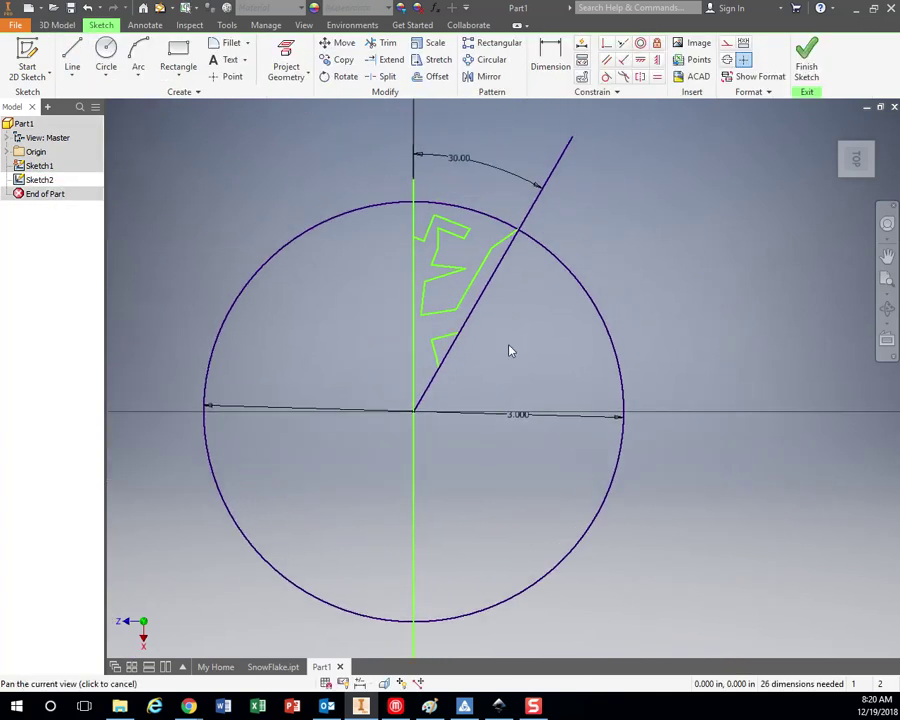
Step: Trim the diagonal and vertical guide lines lying outside the arm outline
left_click(381, 48)
left_click(447, 357)
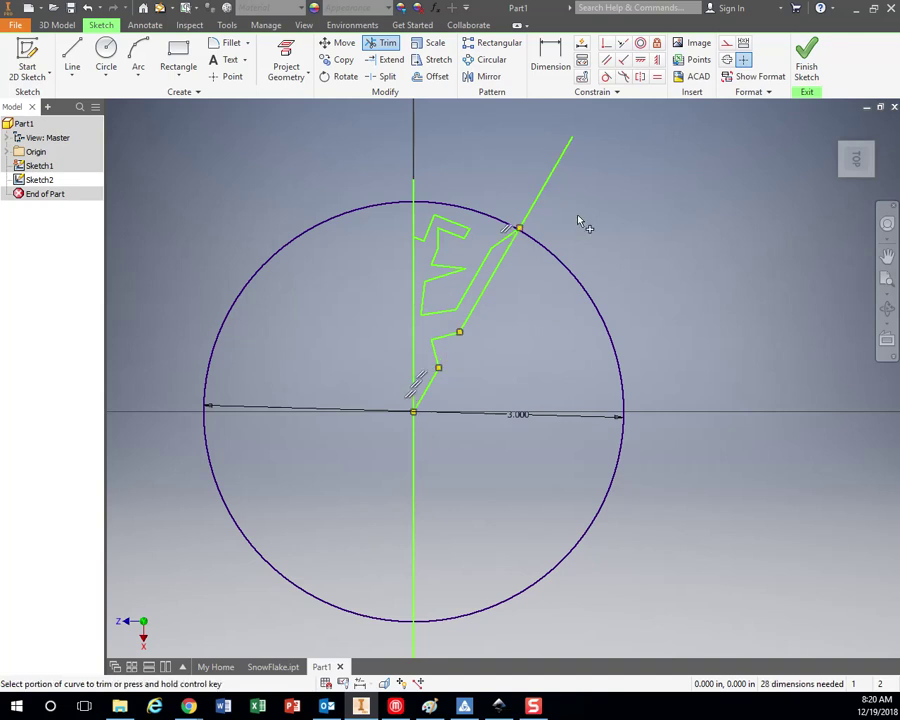
left_click_drag(577, 215, 503, 181)
left_click_drag(408, 225, 408, 232)
key("p")
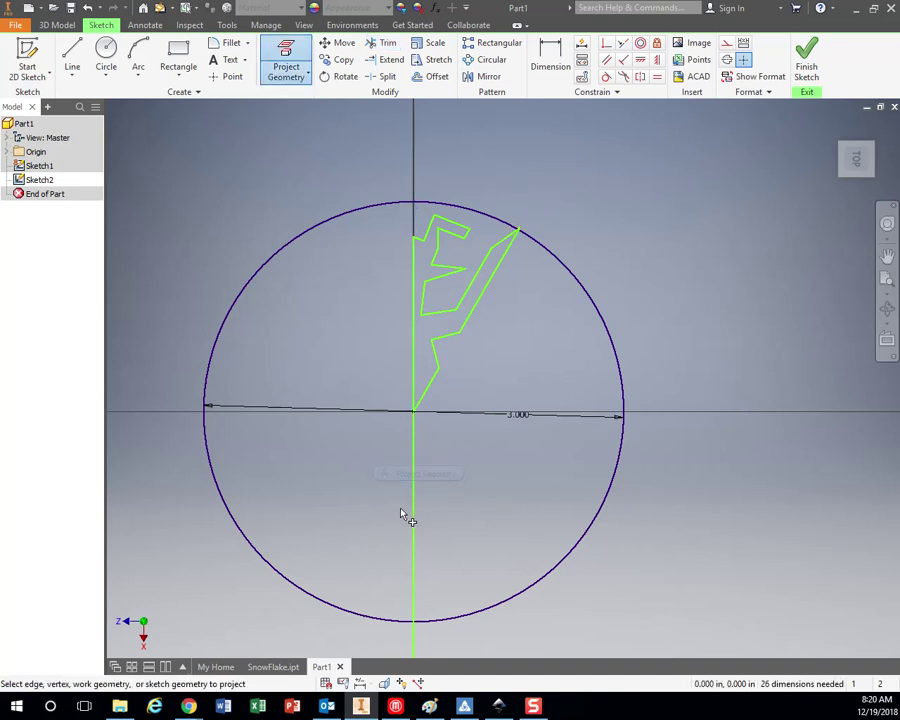
Step: Finish the sketch, try and cancel an extrusion, then reopen Sketch2 for editing
left_click(806, 62)
key("e")
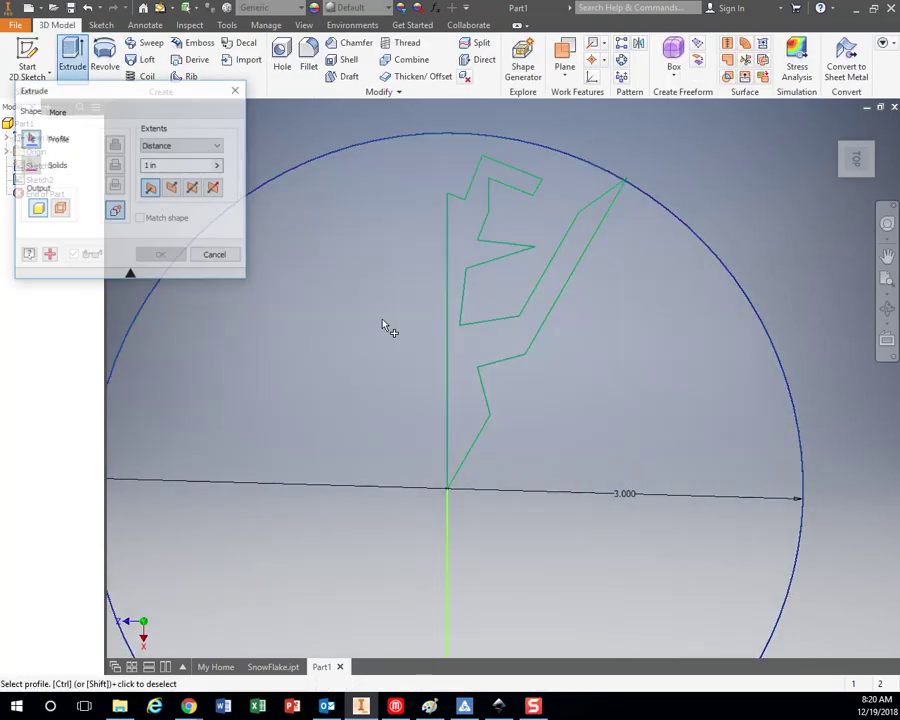
left_click(425, 360)
left_click(215, 258)
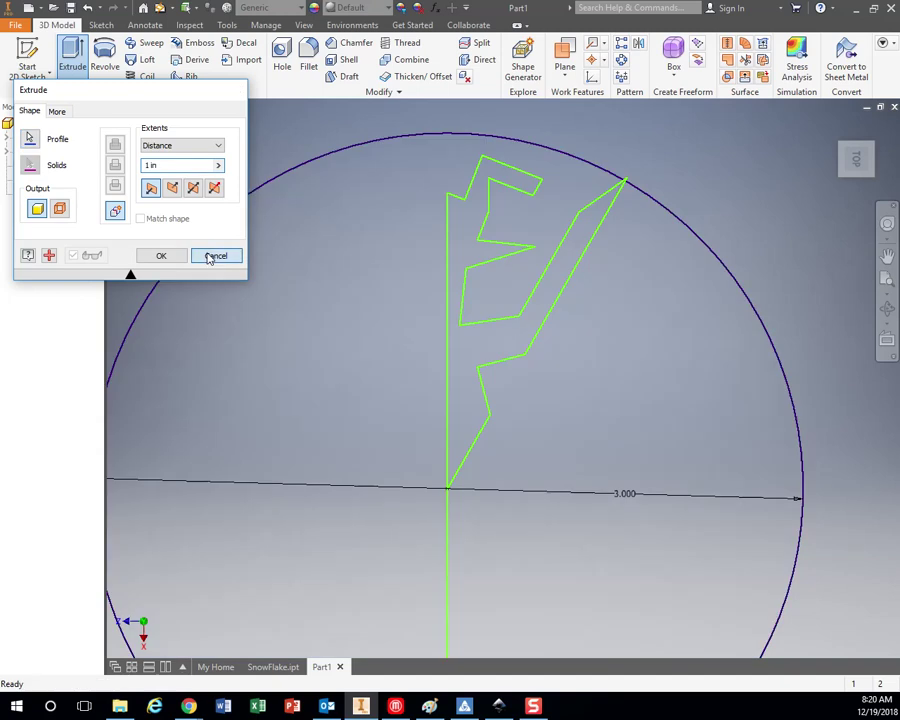
left_click(40, 179)
right_click(40, 180)
left_click(76, 243)
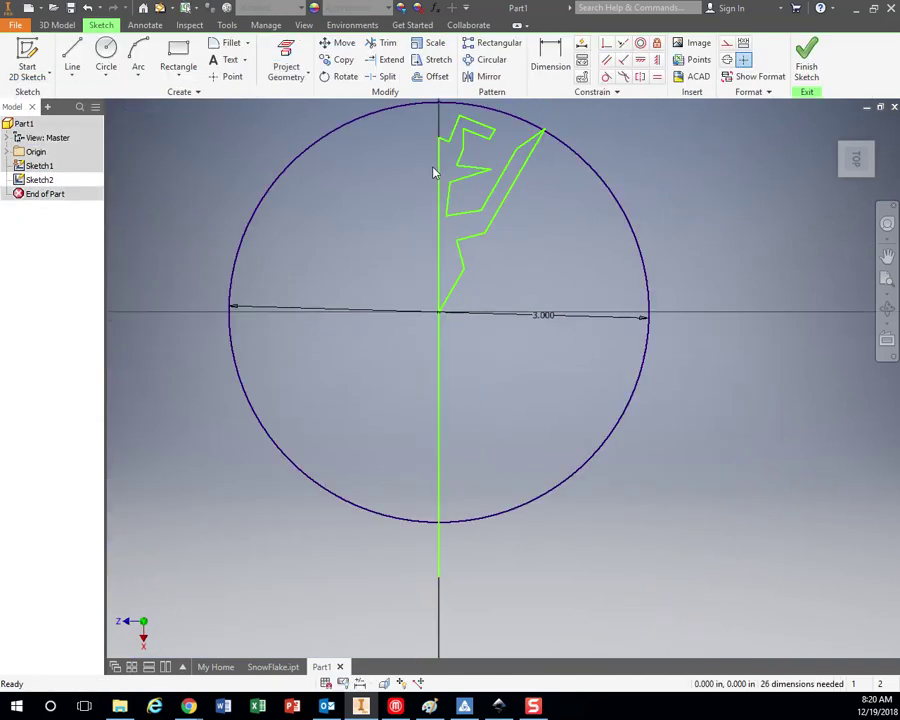
Step: Window-select the arm profile lines to check them, then finish the sketch and start Extrude
scroll(391, 153, "down", 3)
middle_click_drag(410, 96, 389, 162)
left_click_drag(389, 157, 521, 411)
scroll(450, 341, "up", 3)
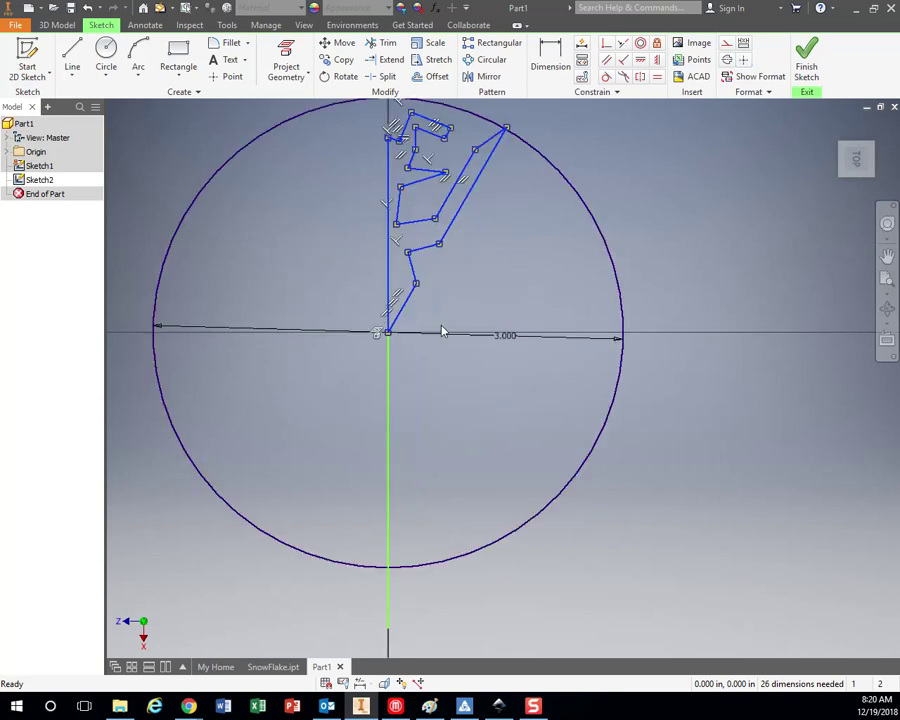
scroll(440, 310, "up", 3)
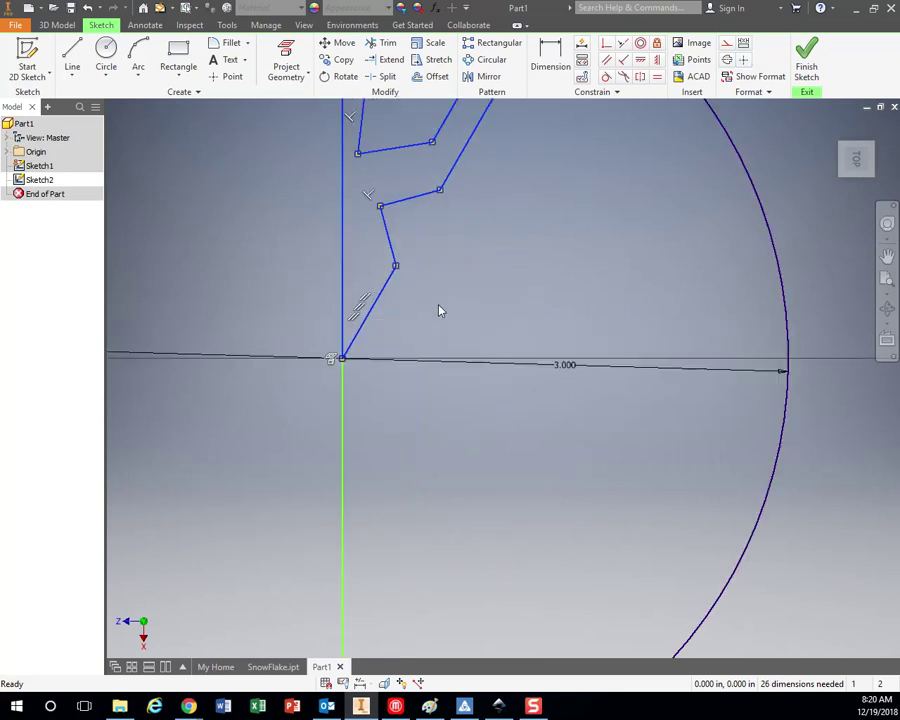
left_click(355, 411)
scroll(348, 330, "down", 2)
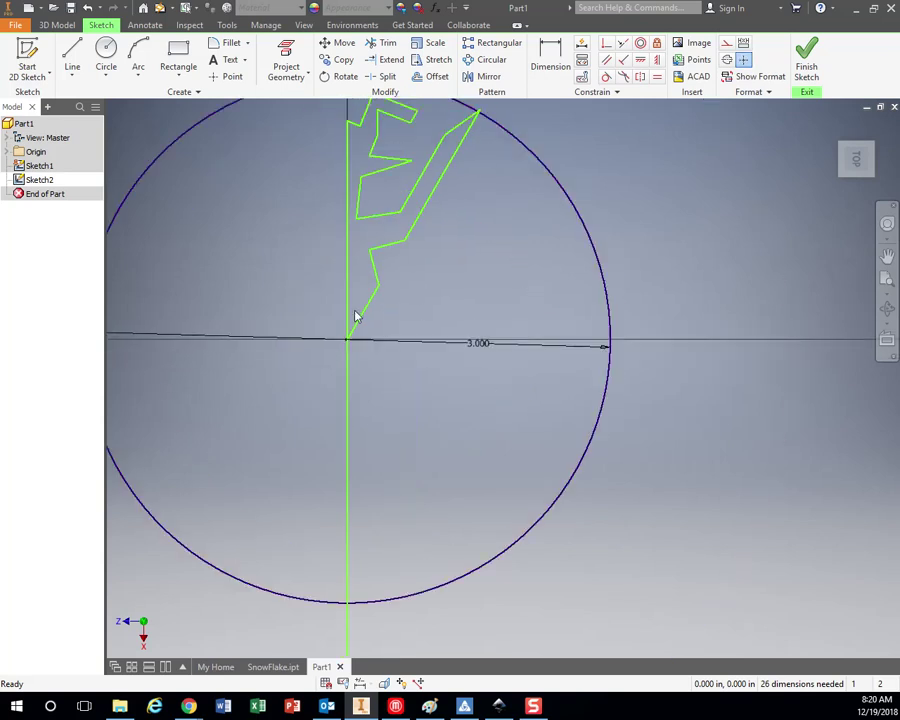
left_click(806, 60)
left_click(72, 58)
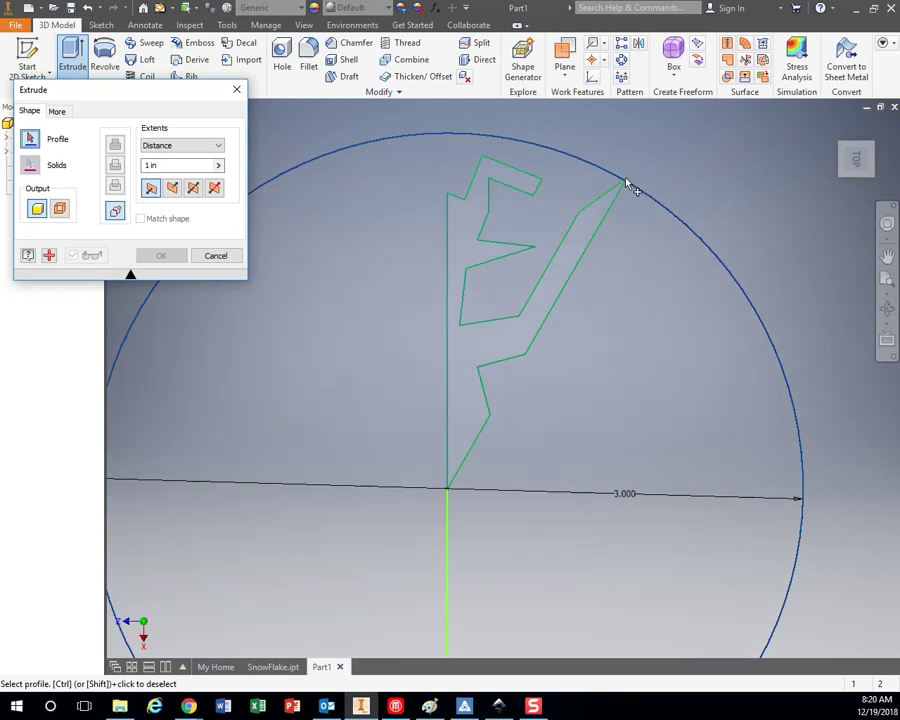
Step: Extrude the zigzag arm profile into a solid, Extrusion1
left_click(625, 185)
left_click(168, 256)
scroll(565, 369, "down", 3)
scroll(567, 364, "up", 3)
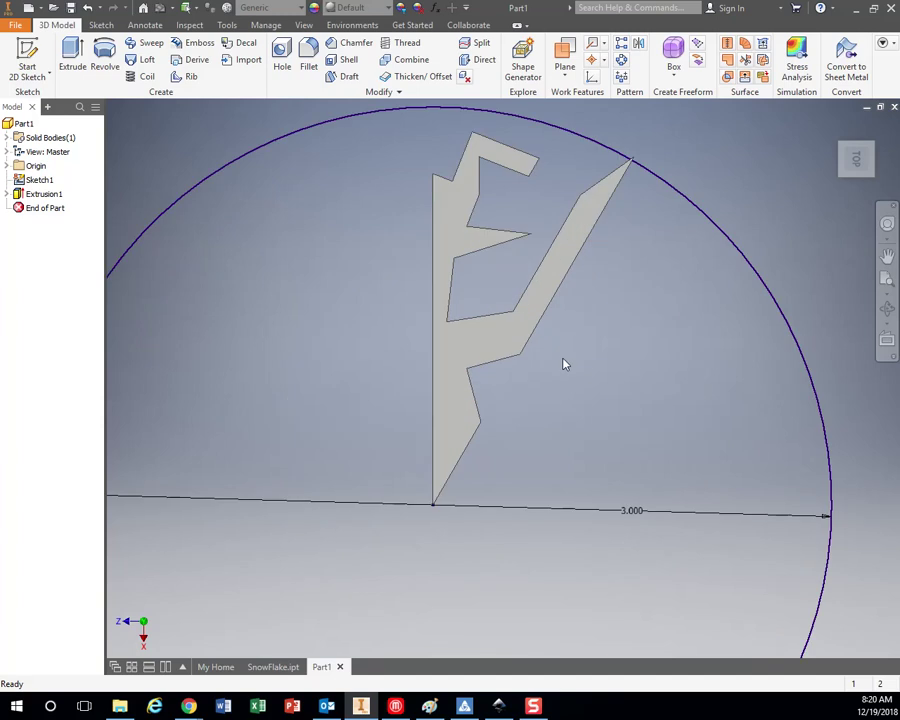
middle_click_drag(563, 358, 555, 400, "shift")
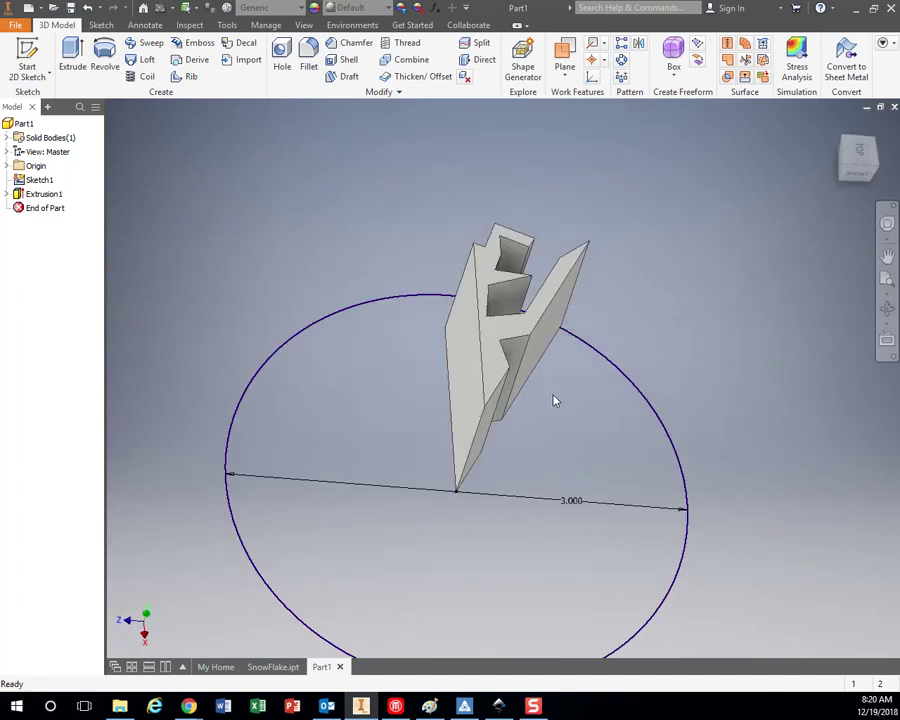
Step: Change Extrusion1's distance to 0.25 in
double_click(48, 199)
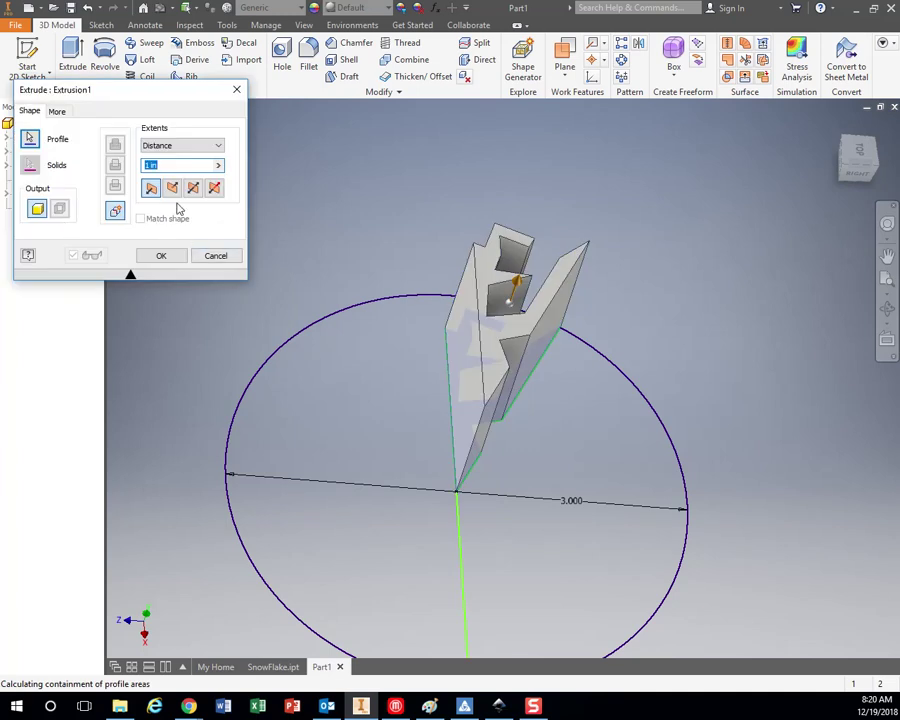
type(".25")
key("Return")
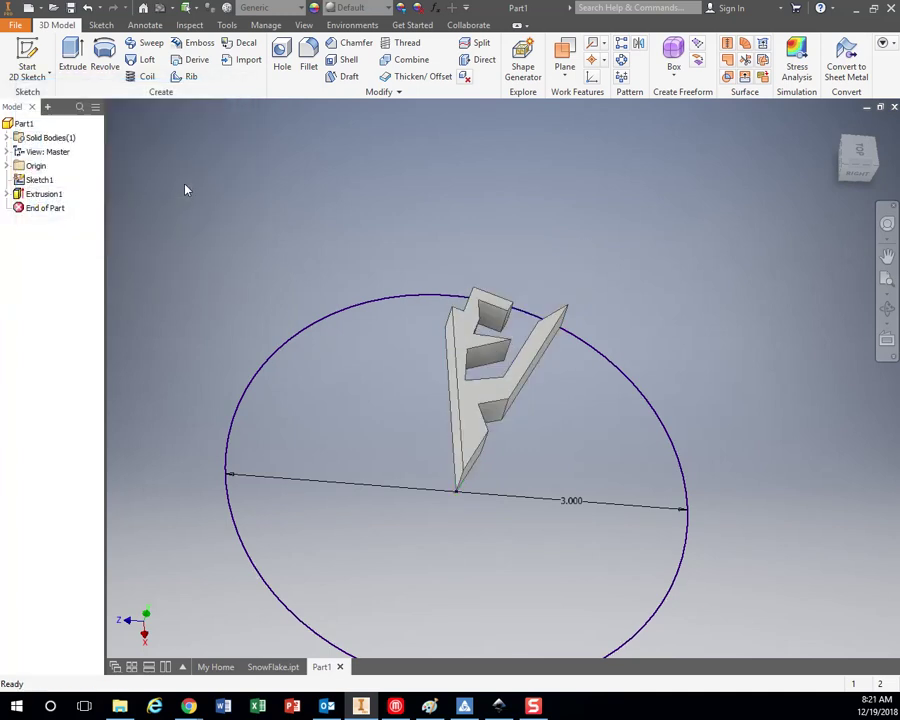
middle_click_drag(681, 319, 697, 239)
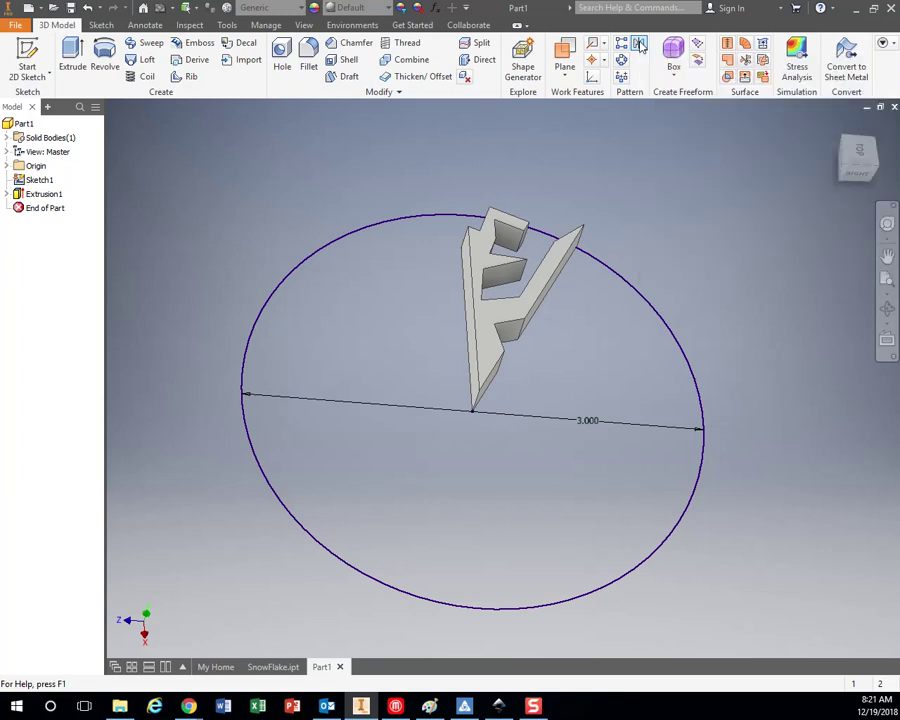
Step: Mirror the arm solid across its flat side face into a symmetric branch, then switch to the browser
left_click(640, 47)
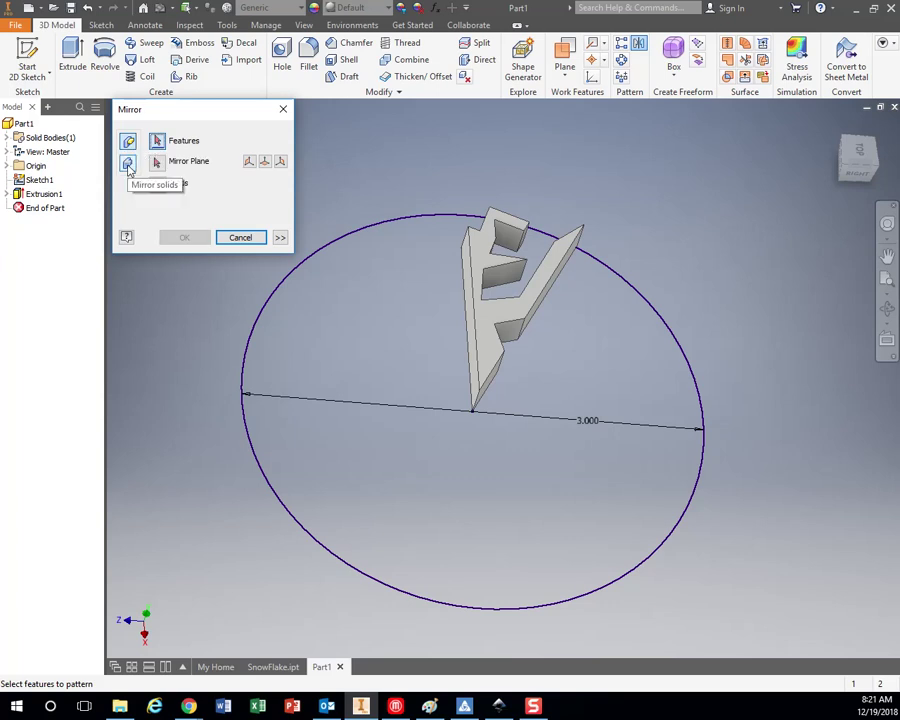
left_click(128, 165)
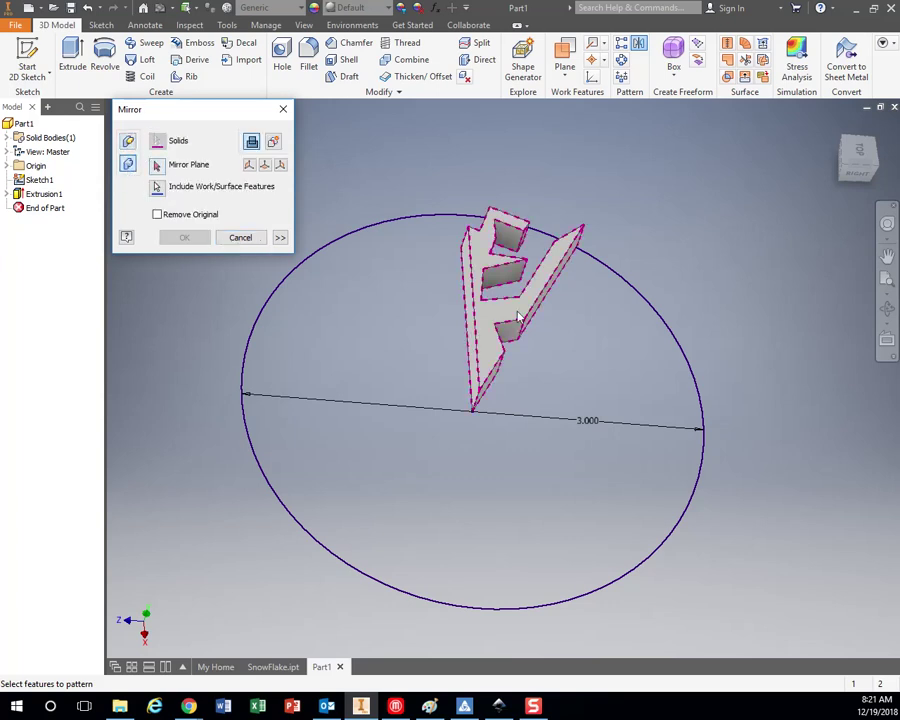
left_click(157, 166)
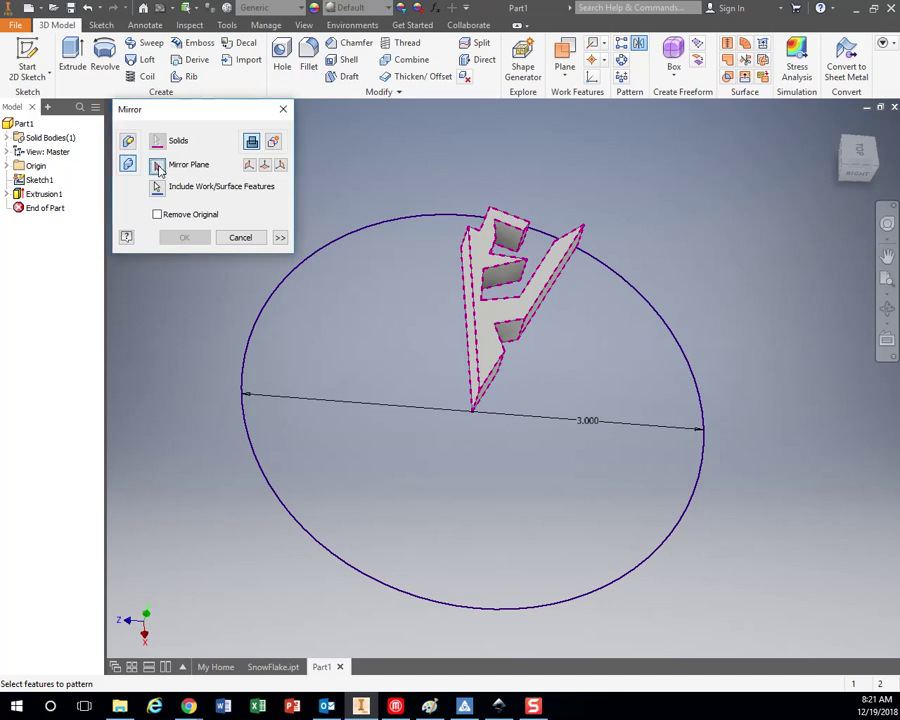
left_click(465, 317)
left_click(184, 237)
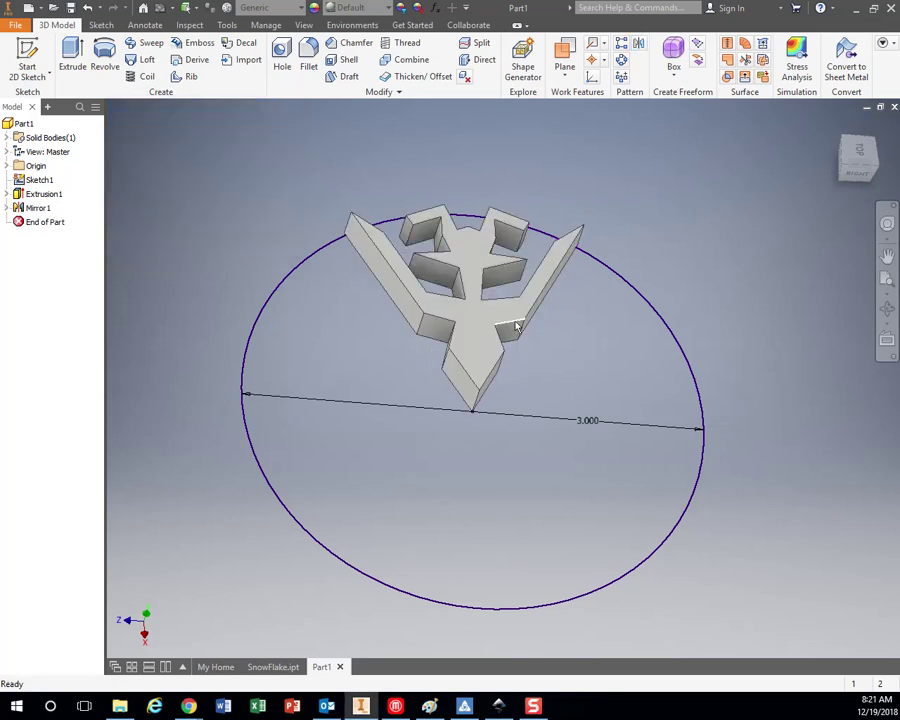
left_click(887, 256)
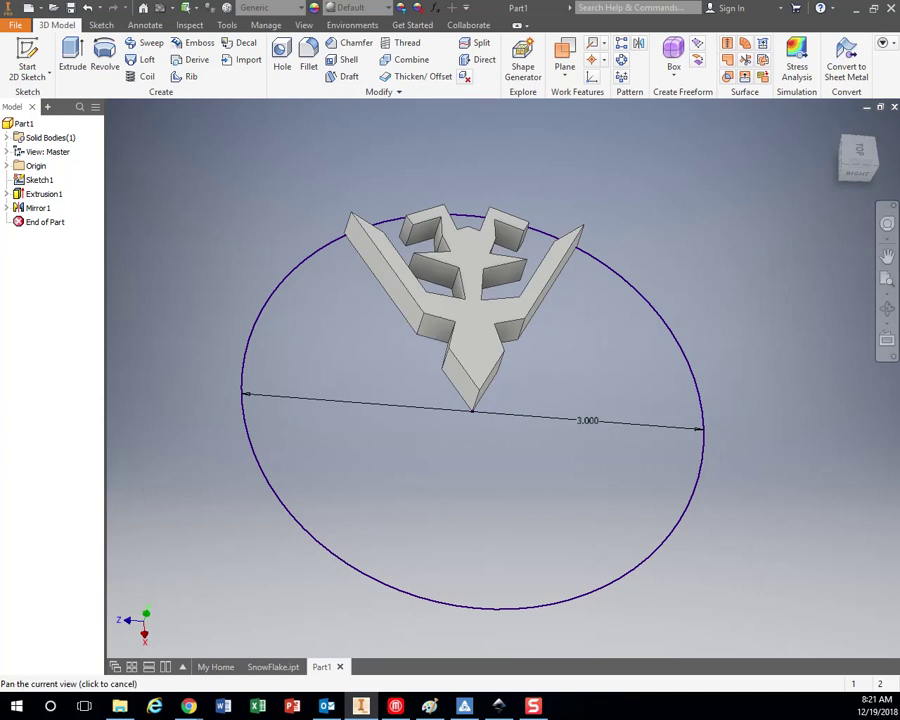
key("alt+Tab")
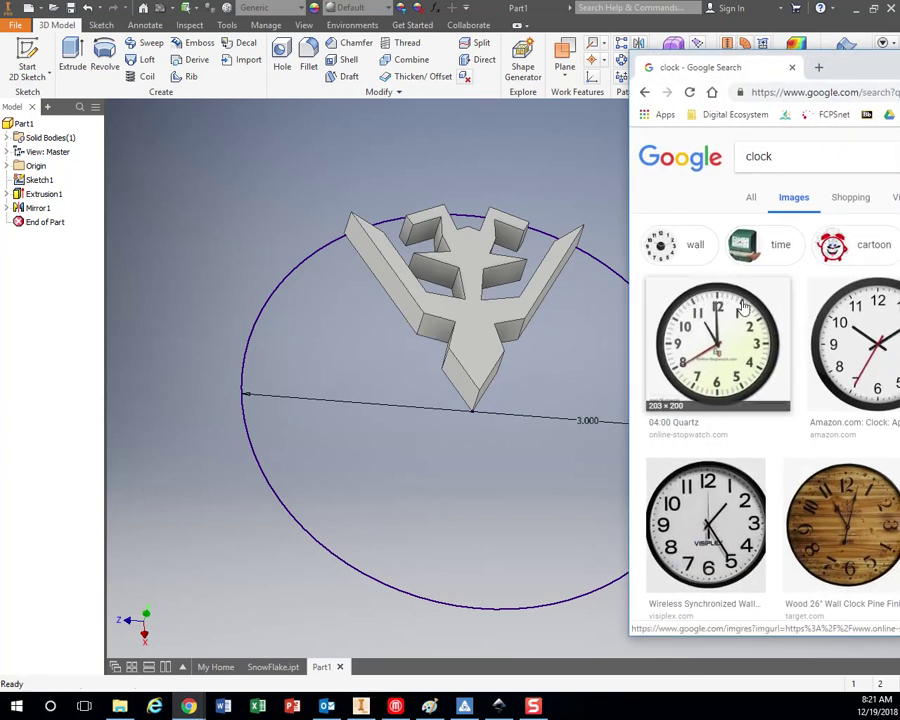
Step: Move the Chrome clock-search window aside and switch back to the Inventor model
left_click_drag(842, 66, 899, 42)
key("alt+Tab")
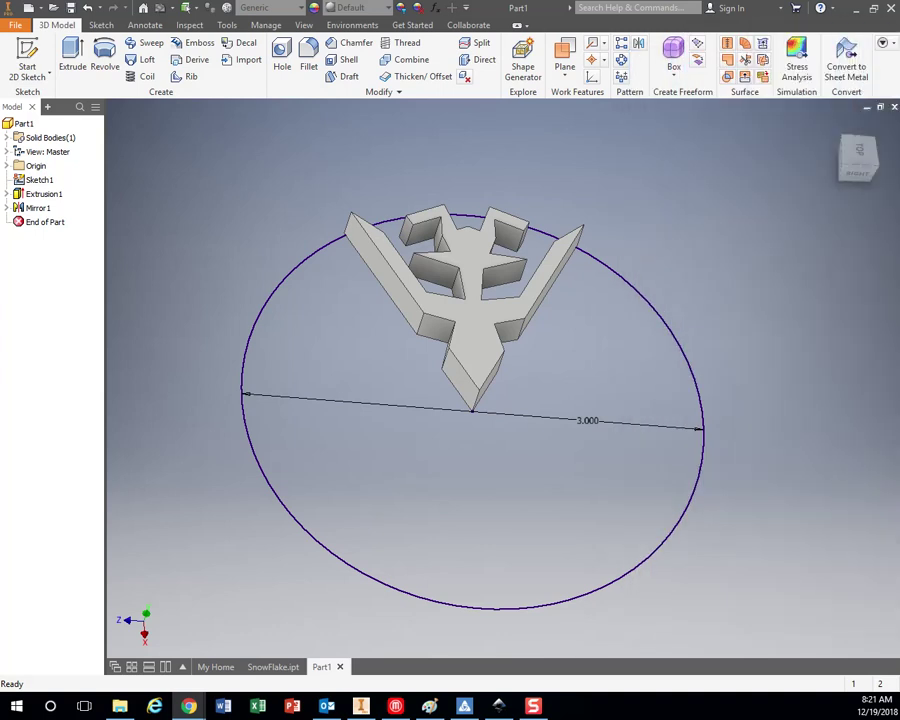
Step: Circular-pattern the solid body around the arm-tip axis with 6 occurrences
left_click(622, 62)
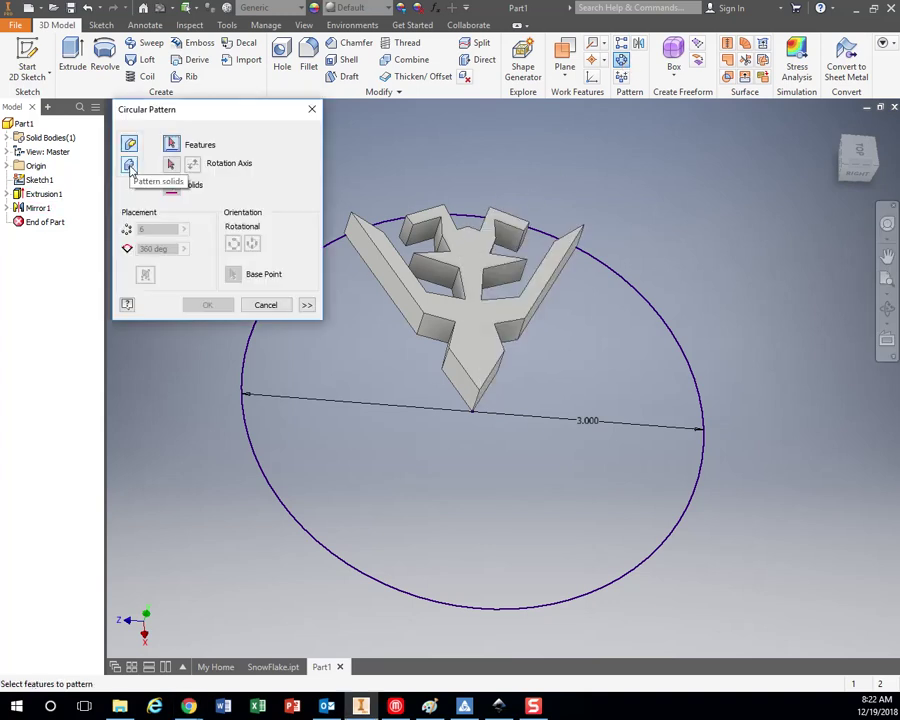
left_click(129, 166)
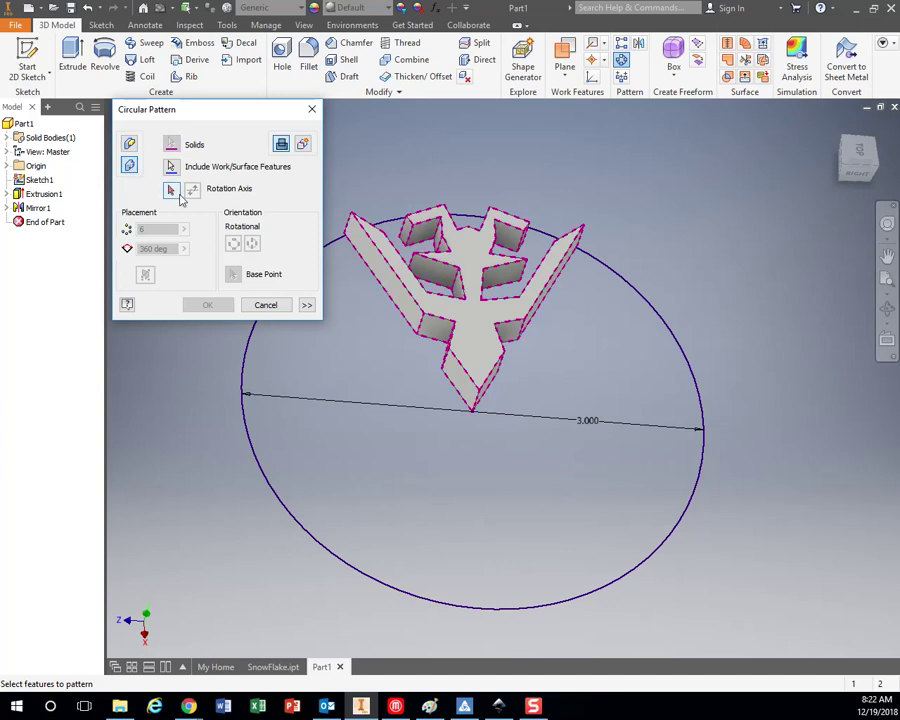
left_click(172, 191)
left_click(477, 409)
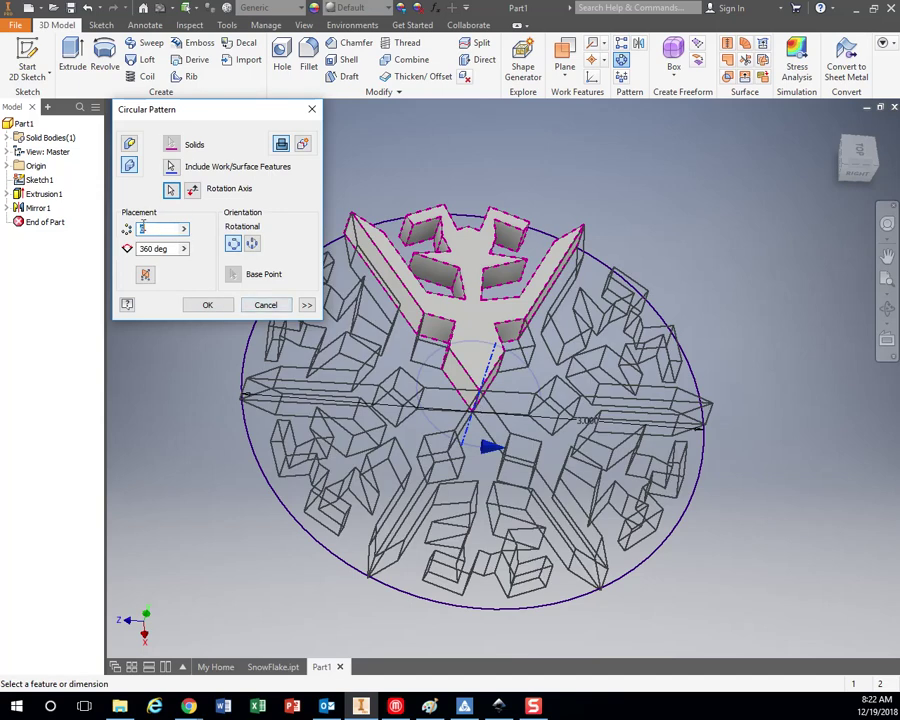
left_click(184, 229)
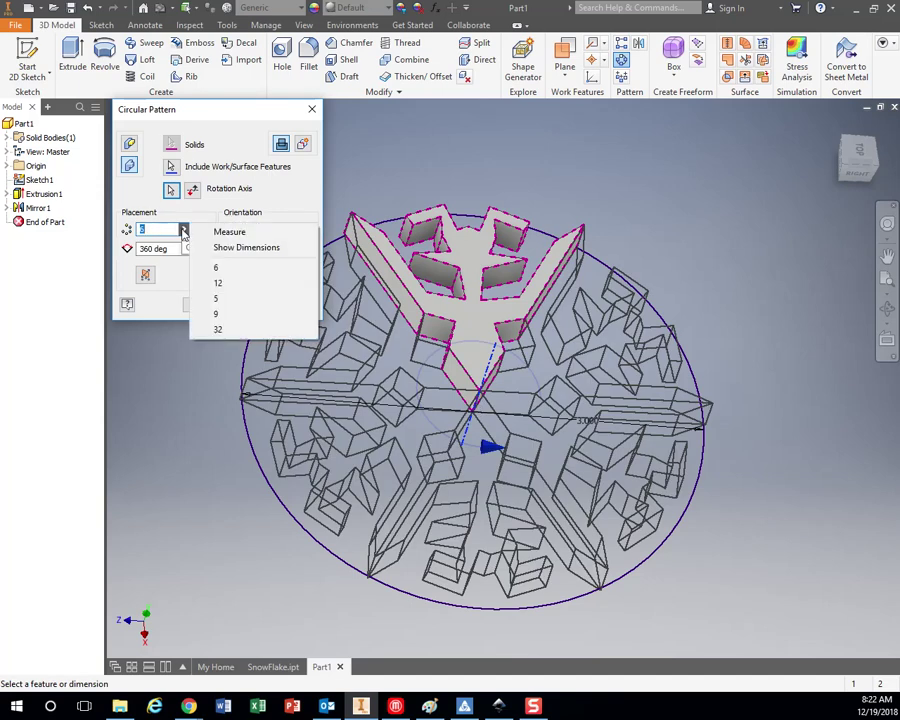
left_click(220, 282)
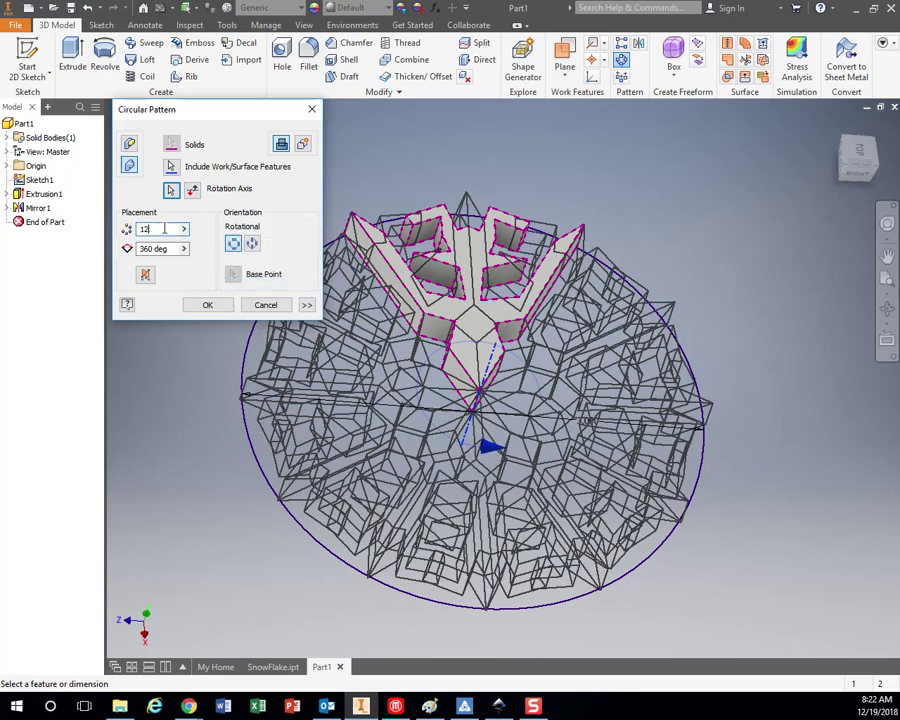
type("3")
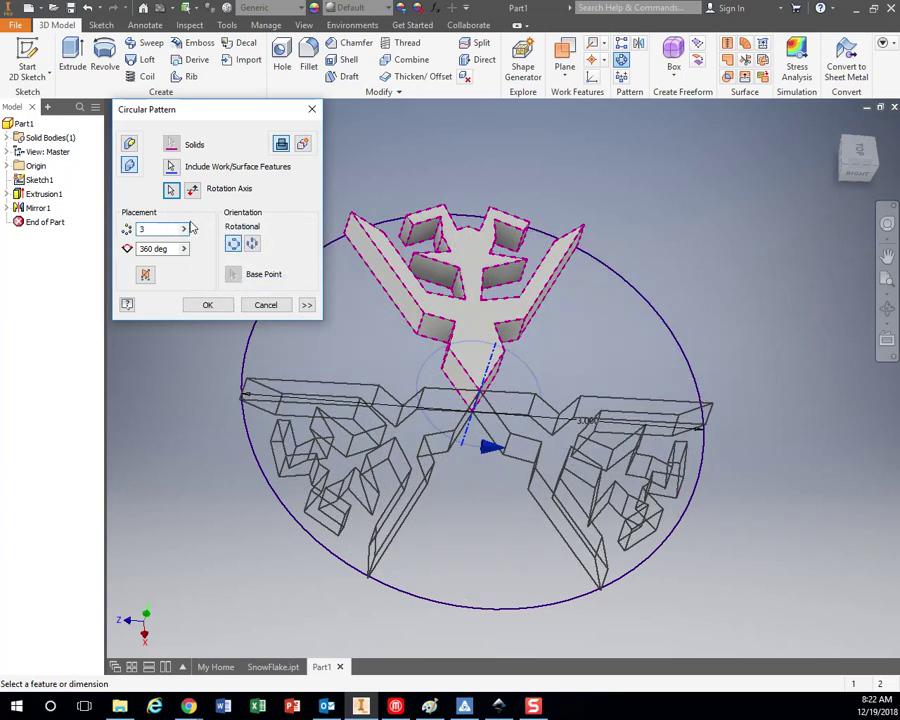
type("100")
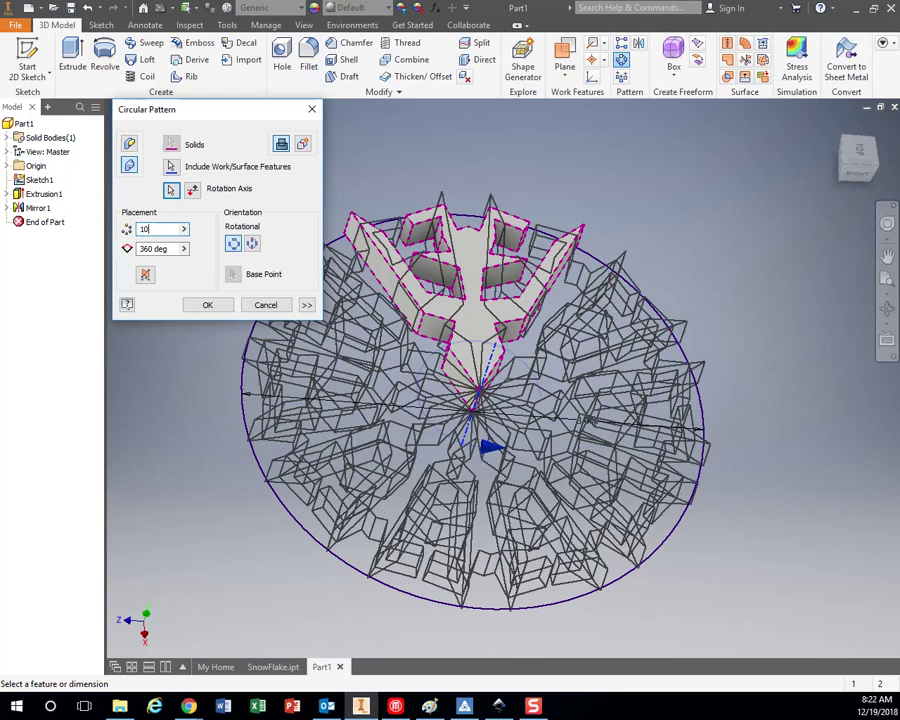
left_click(206, 248)
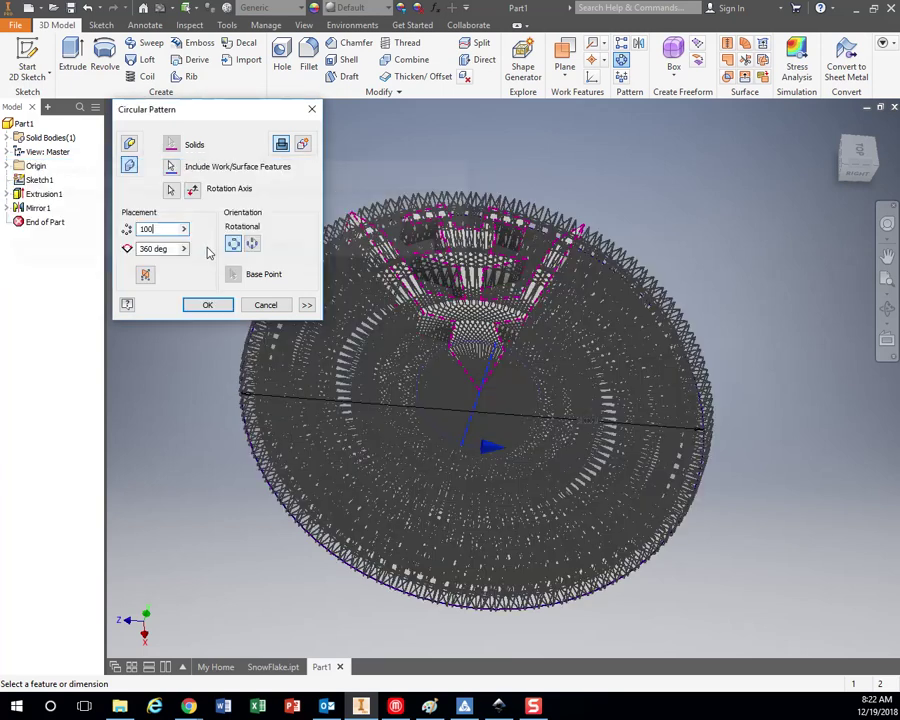
double_click(148, 229)
type("6")
left_click(207, 304)
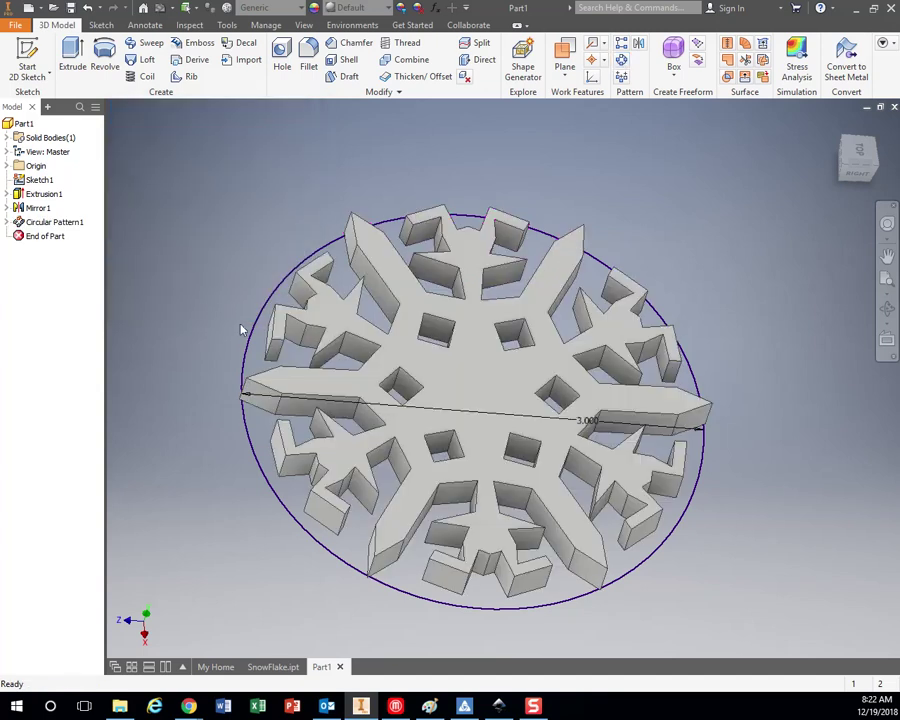
Step: Move the End of Part marker up below Extrusion1 so only the single arm shows
middle_click_drag(701, 392, 765, 303, "shift")
mouse_move(723, 371)
middle_mouse_down("shift")
mouse_move(753, 342)
mouse_move(727, 374)
middle_mouse_up("shift")
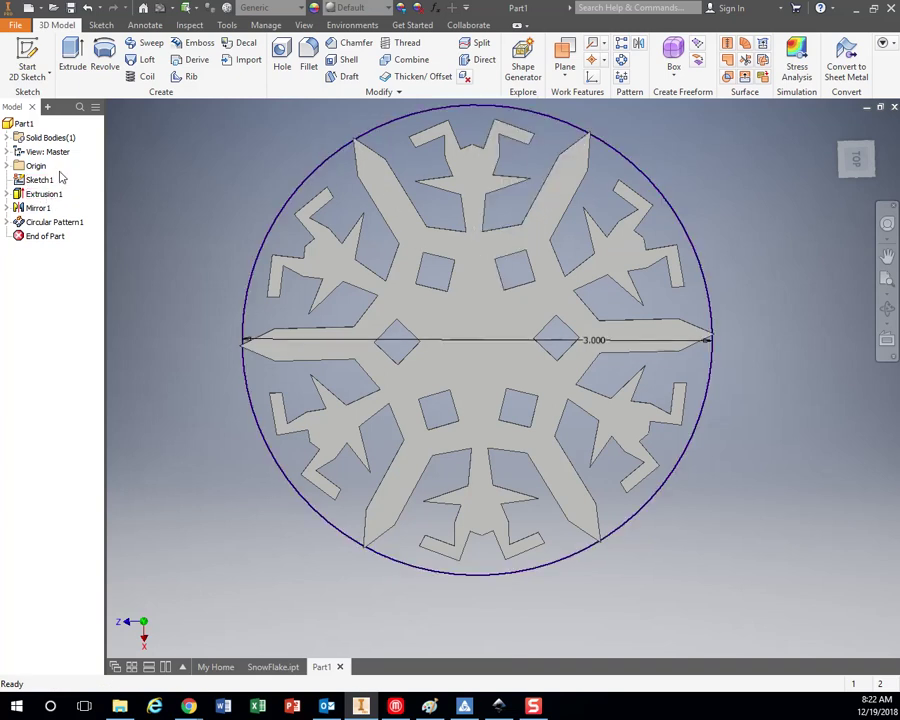
left_click(309, 58)
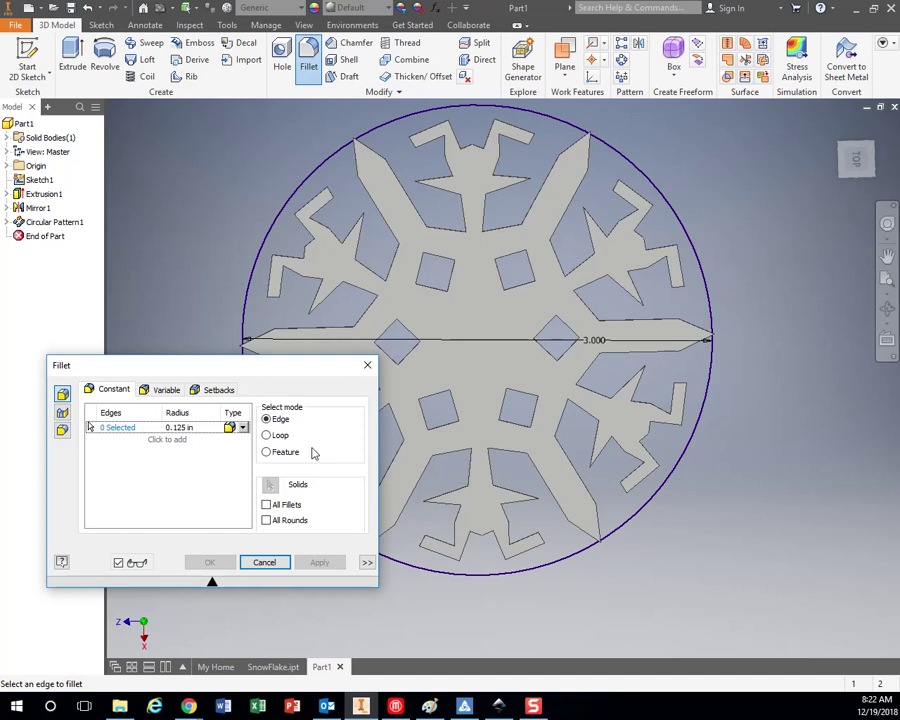
left_click(265, 561)
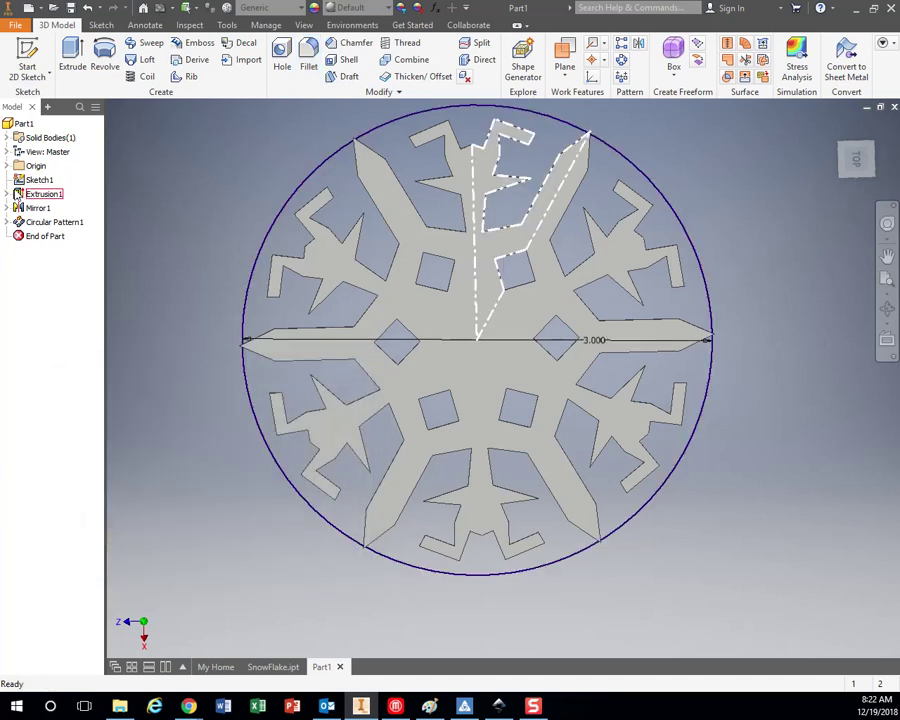
left_click(7, 193)
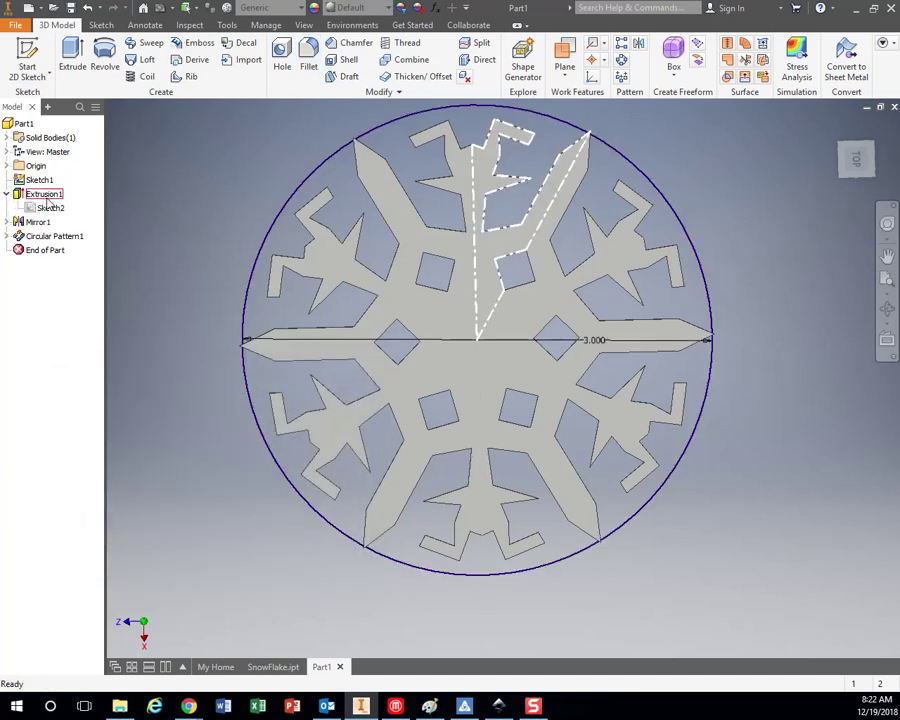
mouse_move(45, 250)
left_mouse_down()
mouse_move(55, 230)
mouse_move(56, 251)
mouse_move(48, 218)
left_mouse_up()
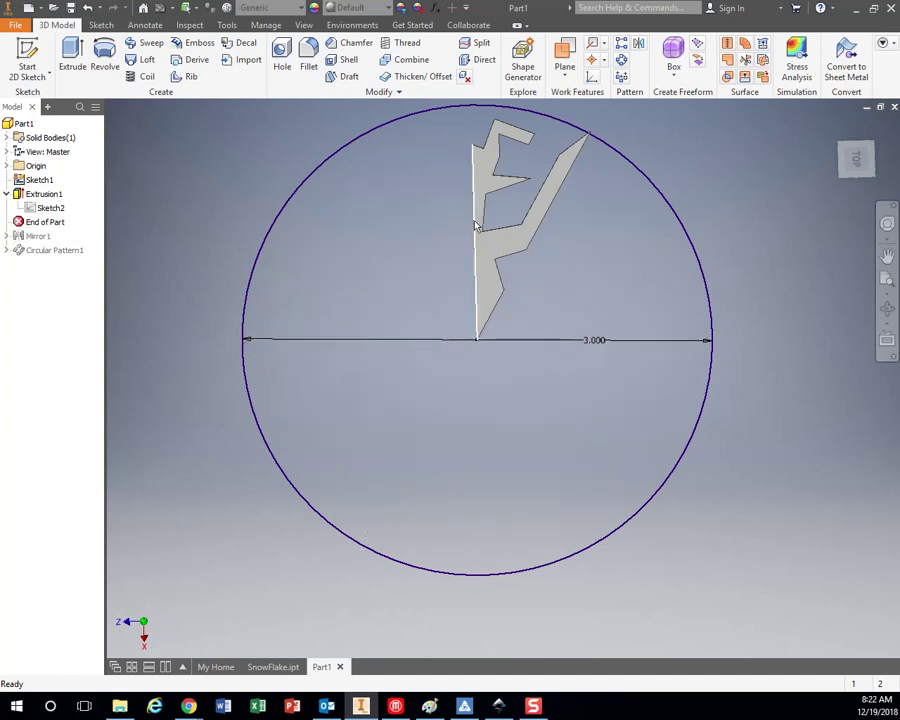
Step: Start a 0.05-radius fillet and select the first slanted edges of the arm
left_click(309, 60)
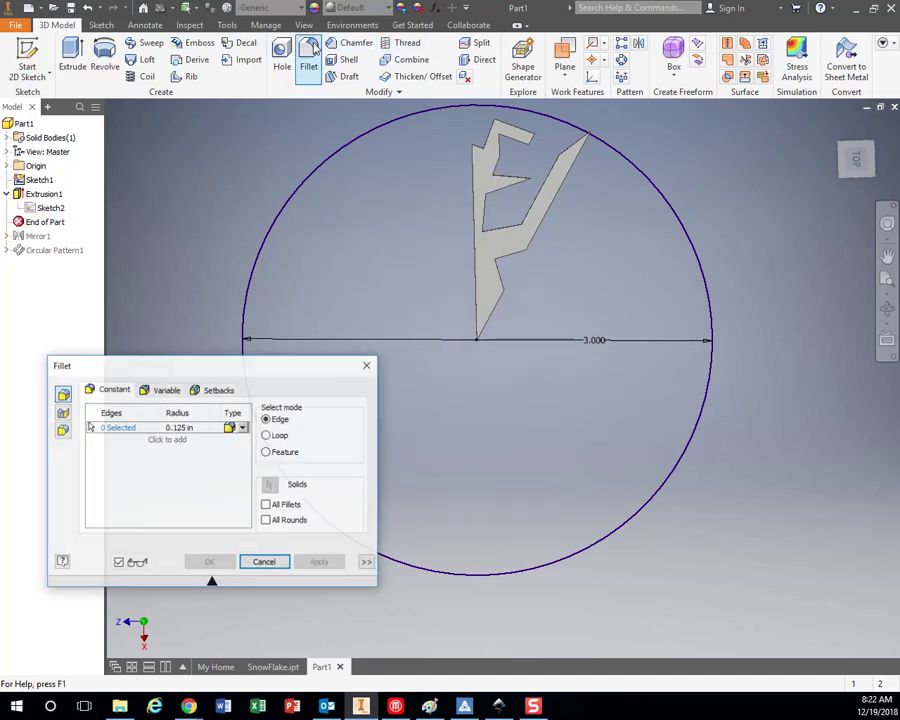
left_click(177, 428)
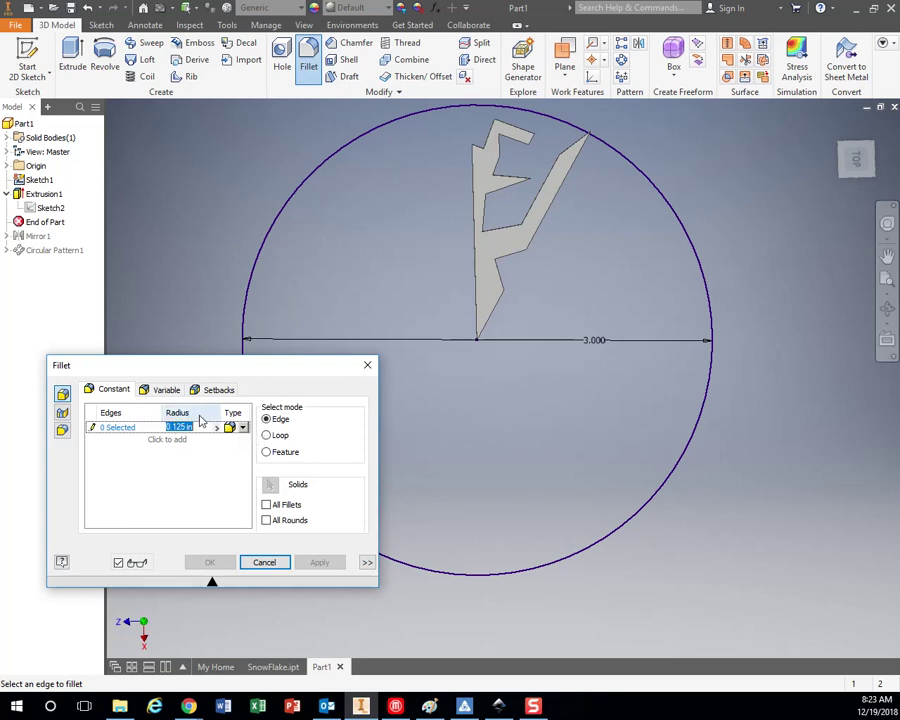
type(".1")
left_click(547, 228)
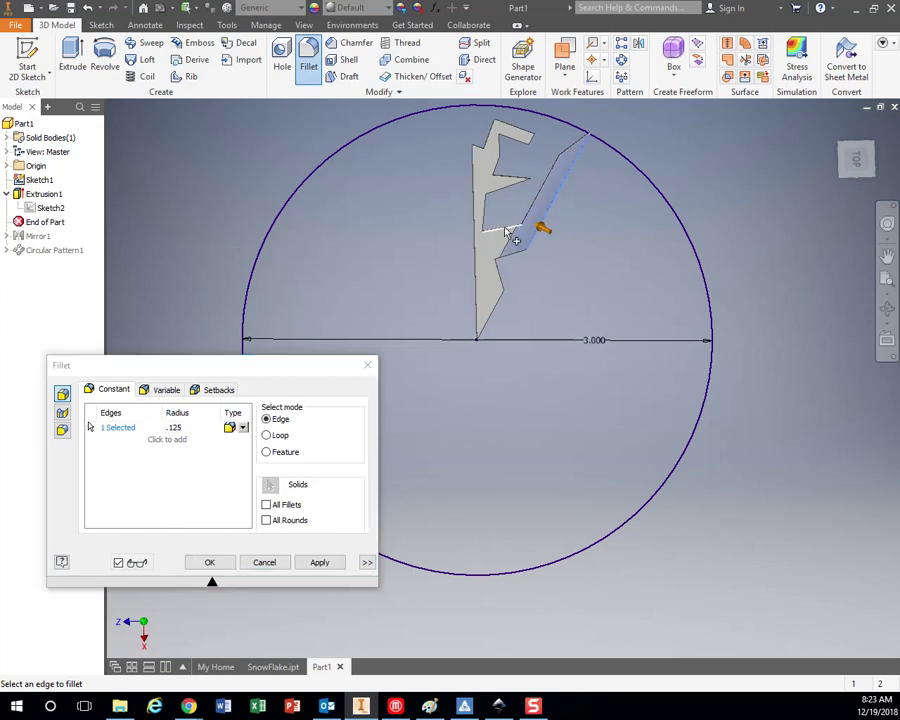
left_click(178, 427)
key("BackSpace")
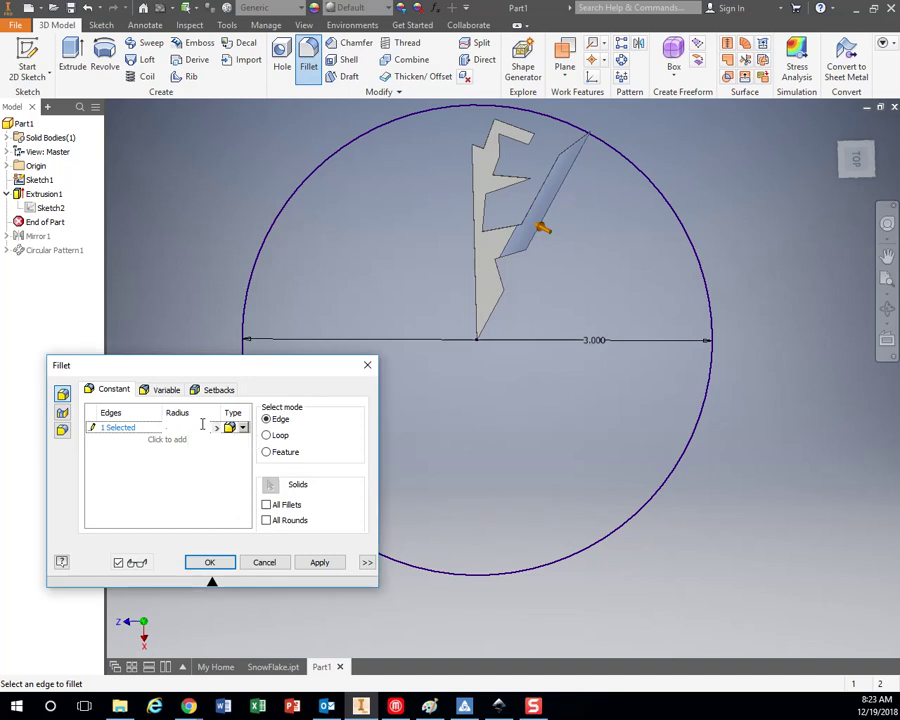
left_click(541, 214)
left_click(528, 200)
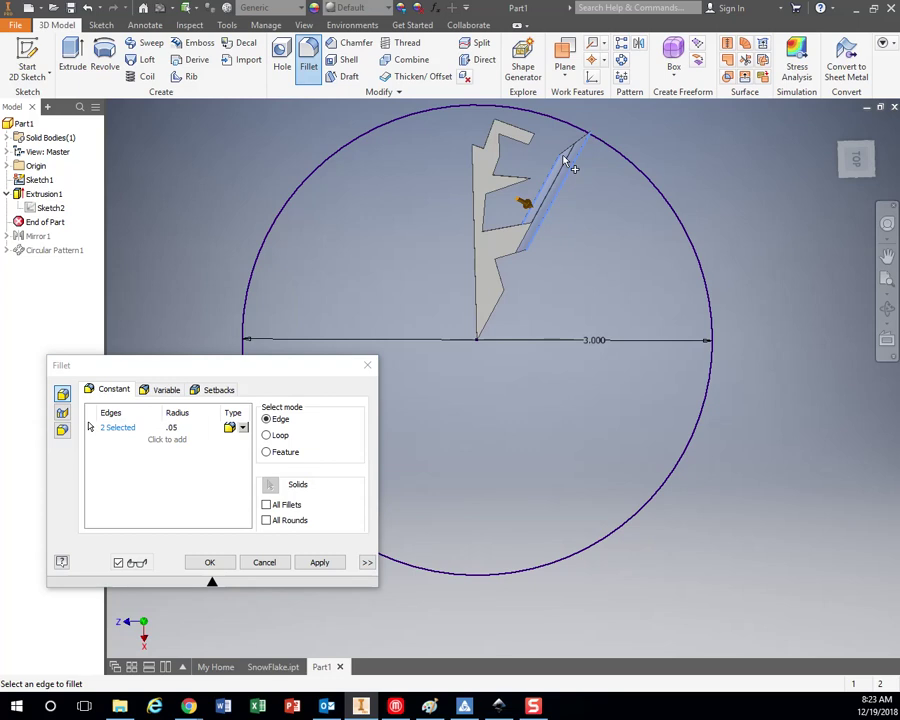
left_click(513, 185)
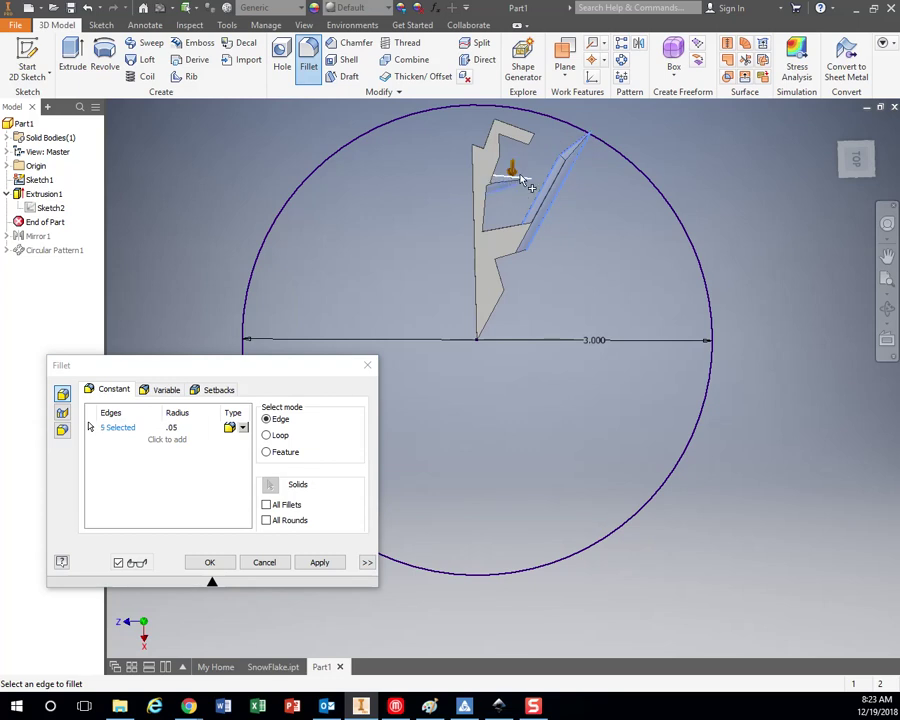
Step: Add the side, notch and top arm edges, totalling 14, and apply the fillet
middle_click_drag(540, 193, 536, 240, "shift")
left_click(527, 262)
left_click(514, 220)
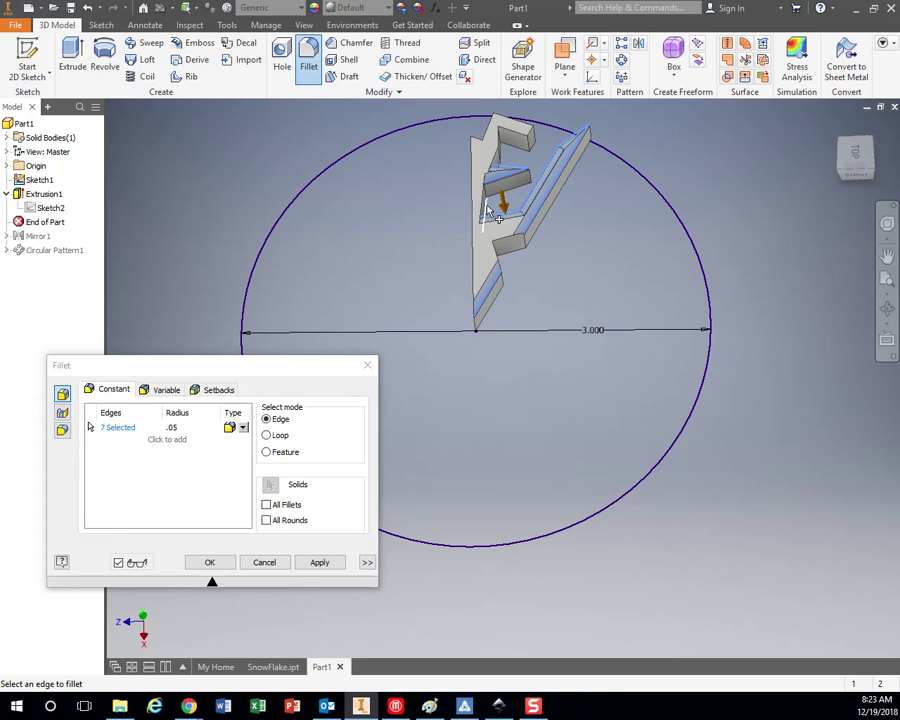
left_click(490, 212)
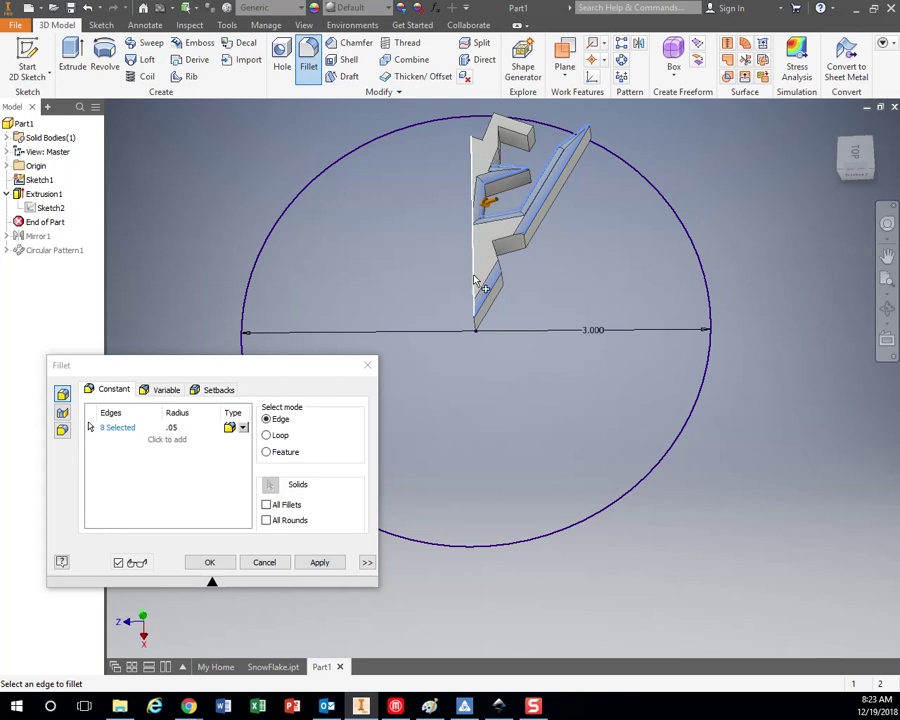
left_click(506, 243)
left_click(502, 255)
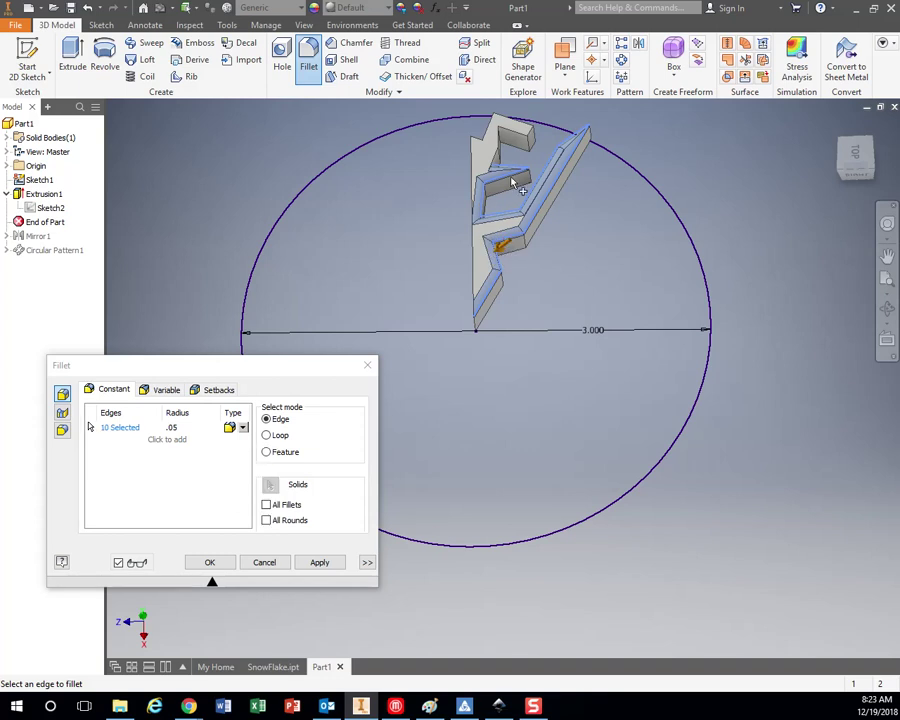
left_click(505, 140)
left_click(515, 135)
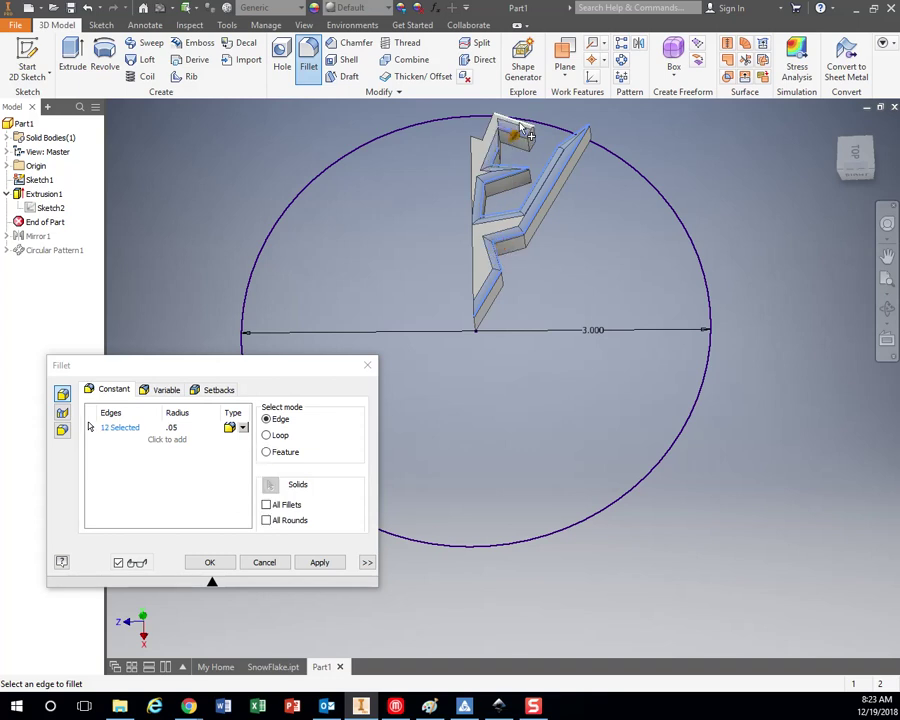
left_click(521, 128)
left_click(533, 138)
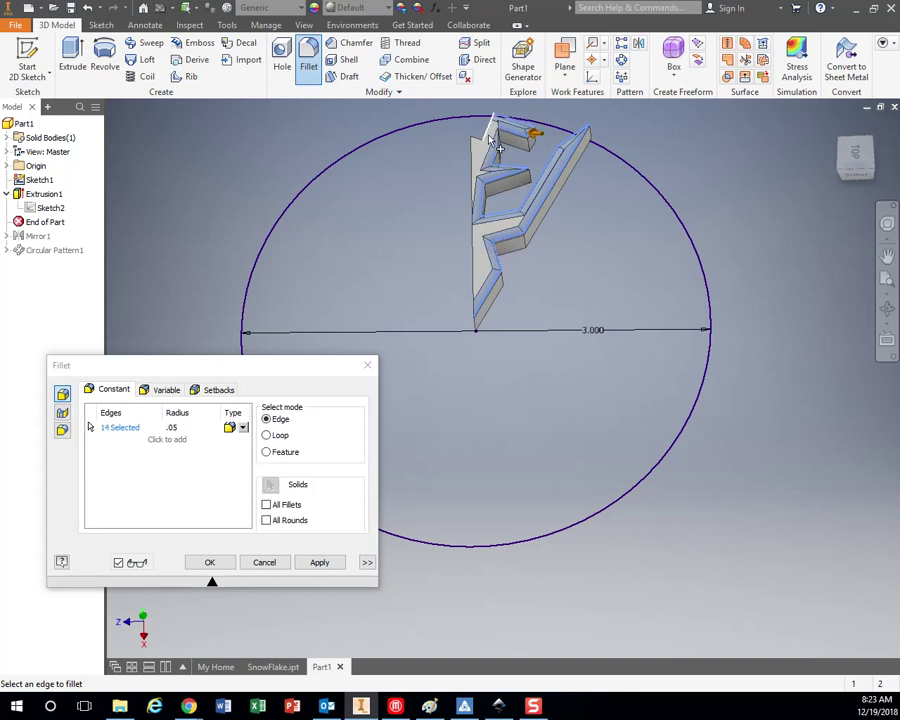
left_click(490, 138)
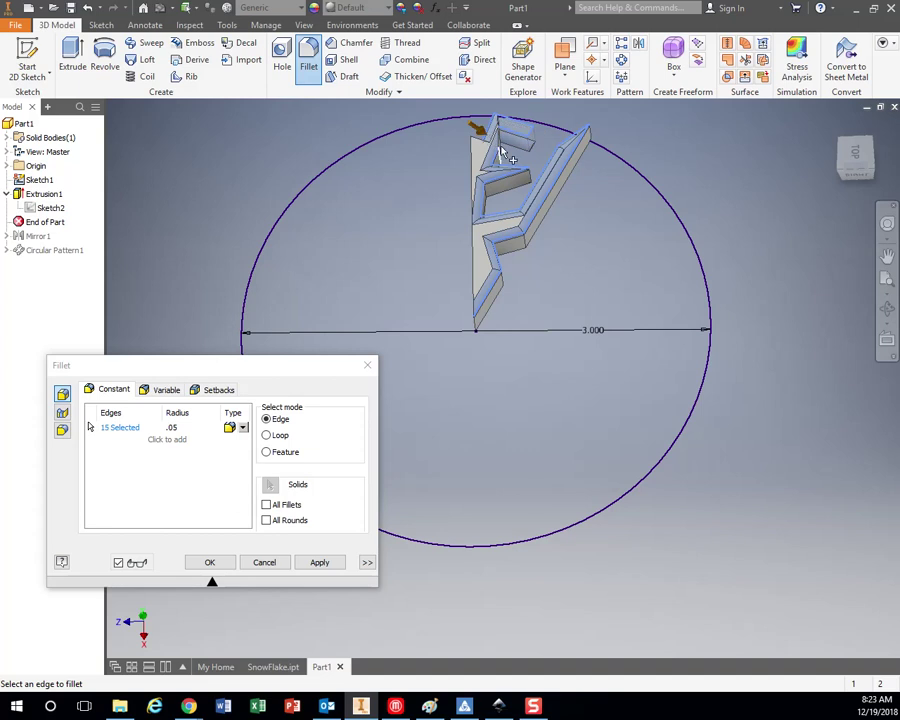
left_click(554, 195, "ctrl")
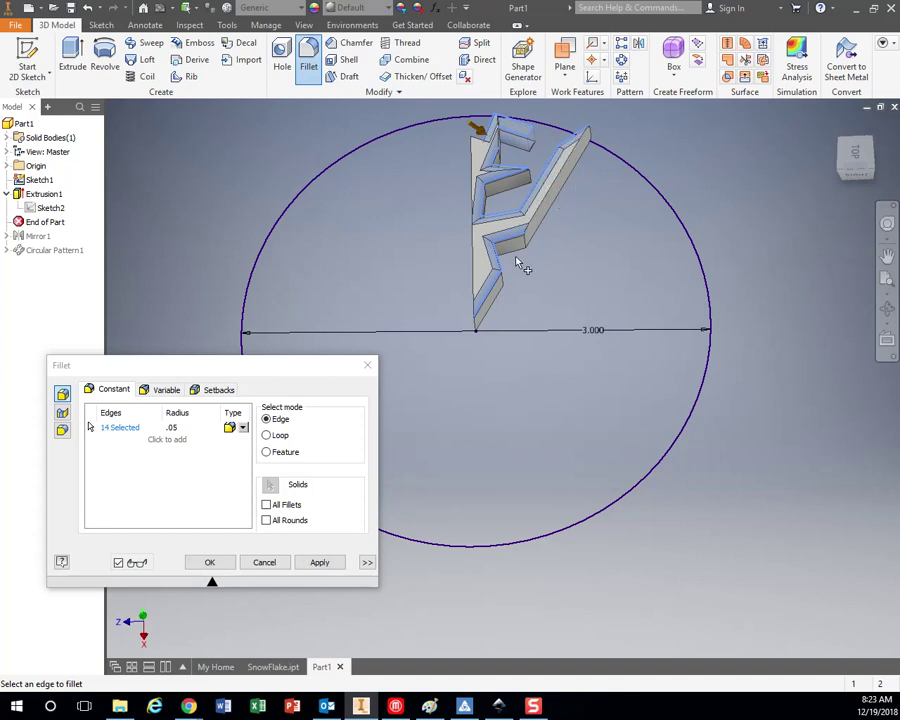
middle_click_drag(541, 270, 553, 278)
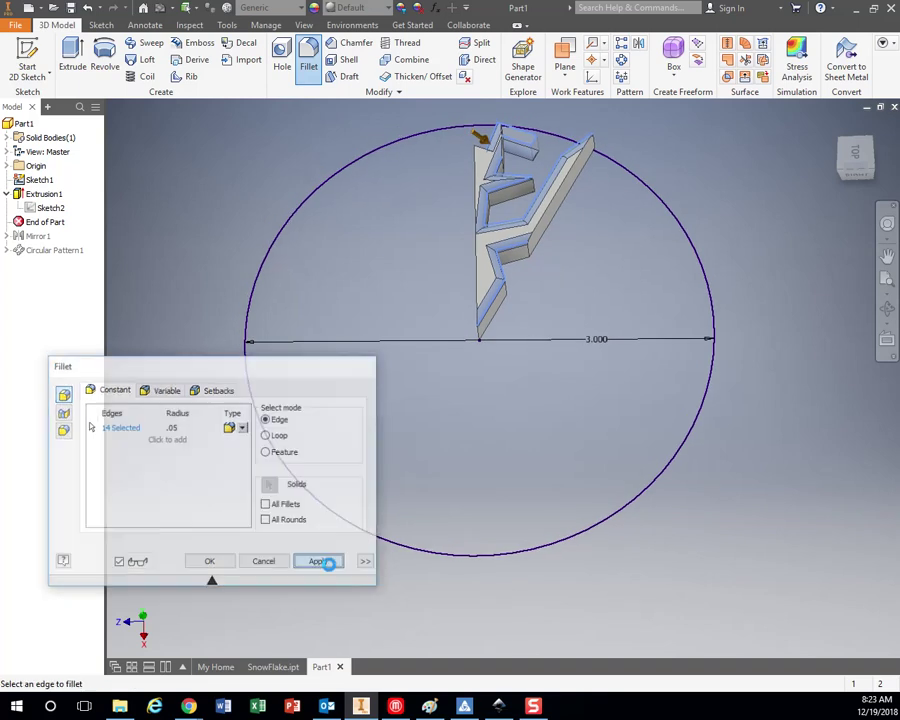
left_click(320, 563)
Step: Roll the End of Part marker below Circular Pattern1 to restore the full filleted snowflake
middle_click_drag(560, 277, 590, 255)
left_click(245, 561)
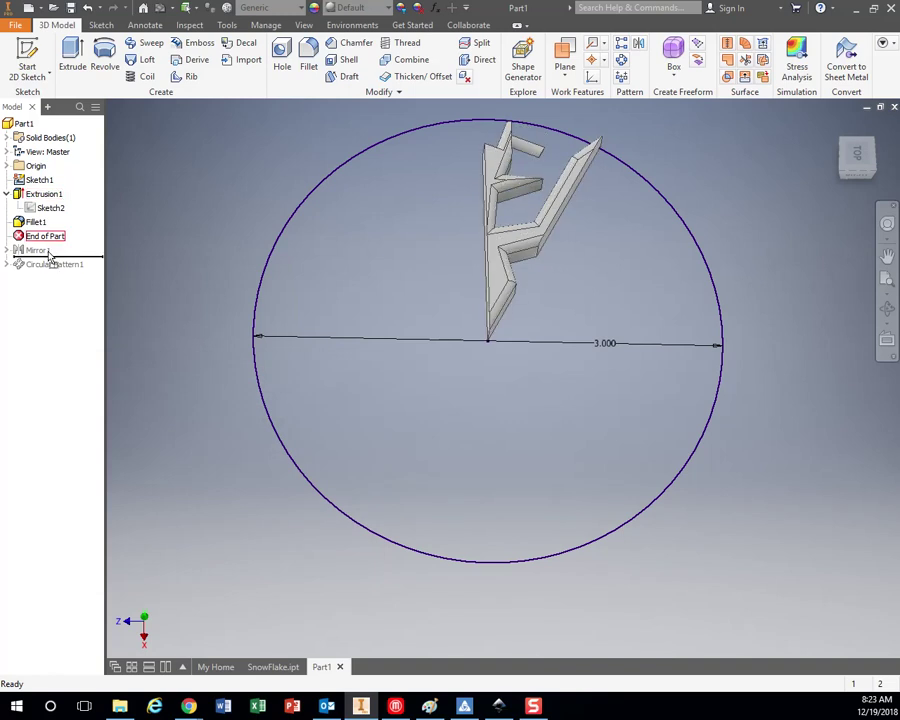
left_click_drag(47, 258, 47, 267)
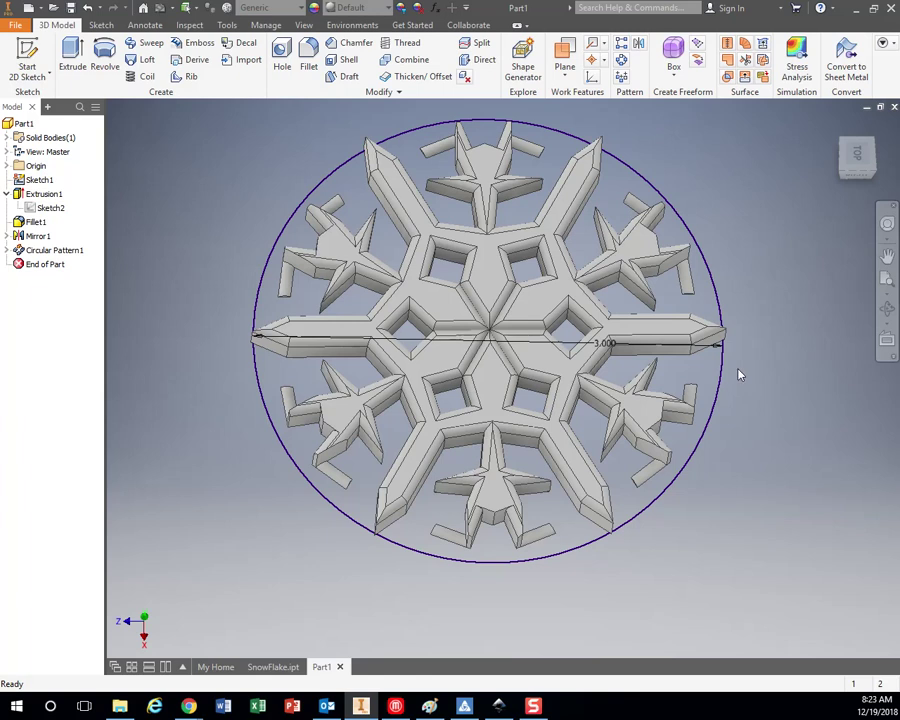
Step: Hide the Sketch1 outline circle
middle_click_drag(740, 403, 620, 397, "shift")
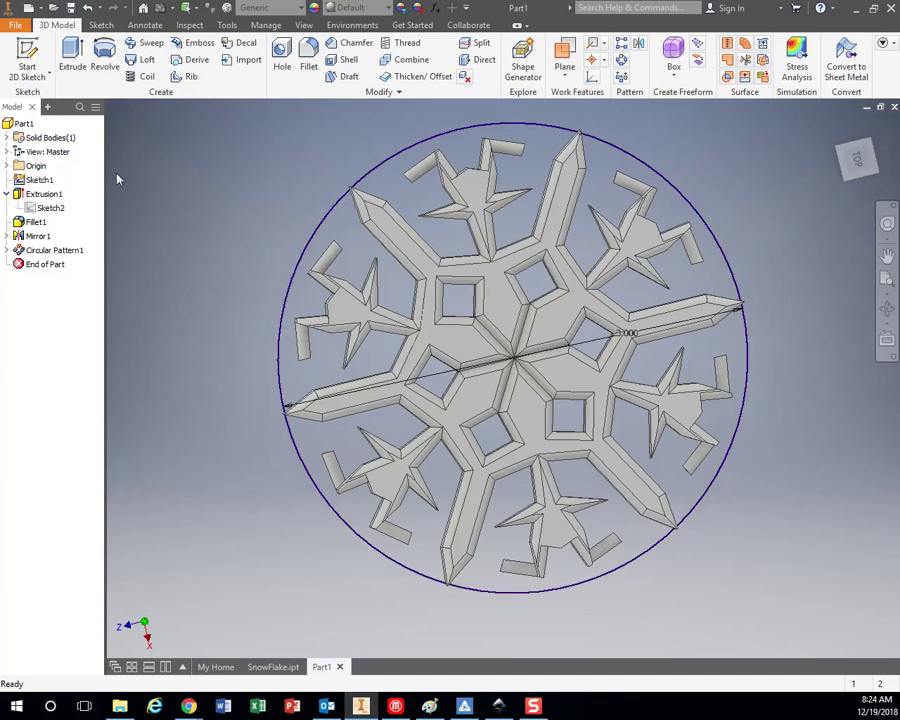
right_click(40, 186)
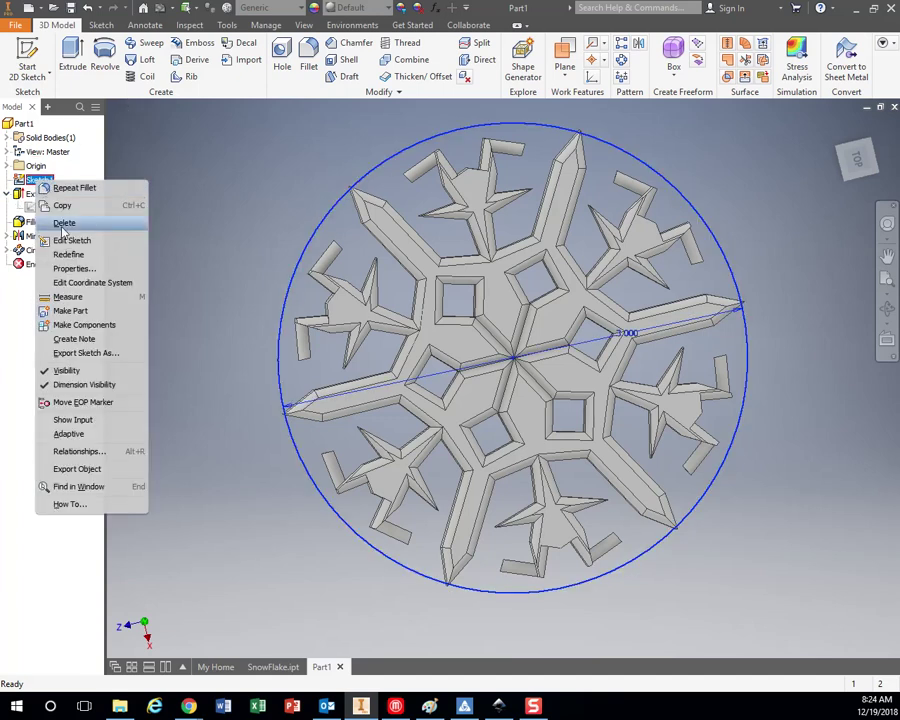
left_click(70, 368)
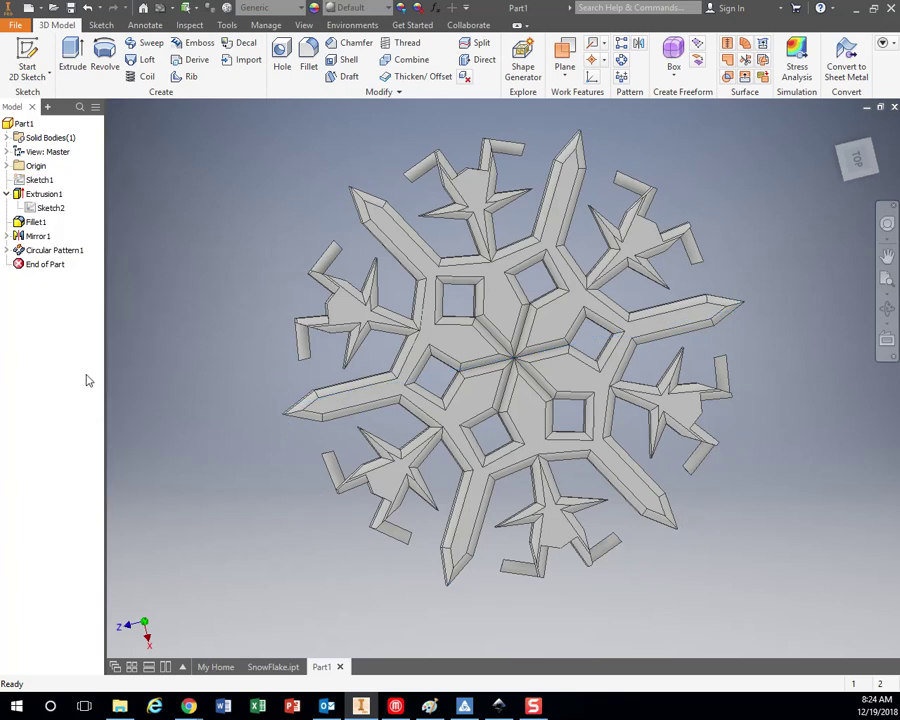
Step: Try the Indoor Pool and then Metal 2400F Hot appearances on the snowflake
left_click(385, 12)
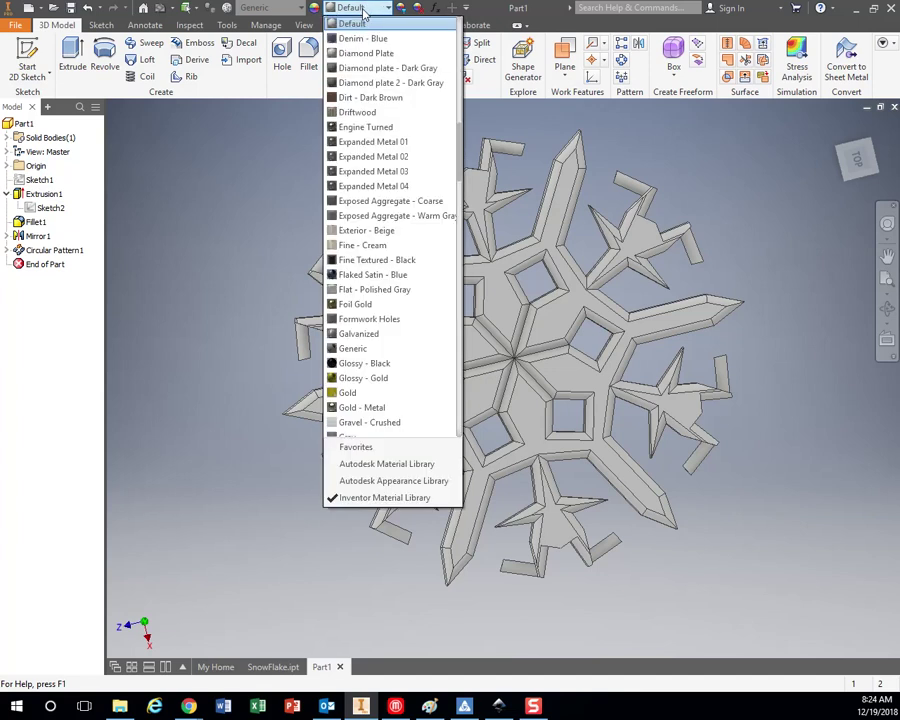
scroll(362, 374, "down", 3)
scroll(362, 374, "down", 3)
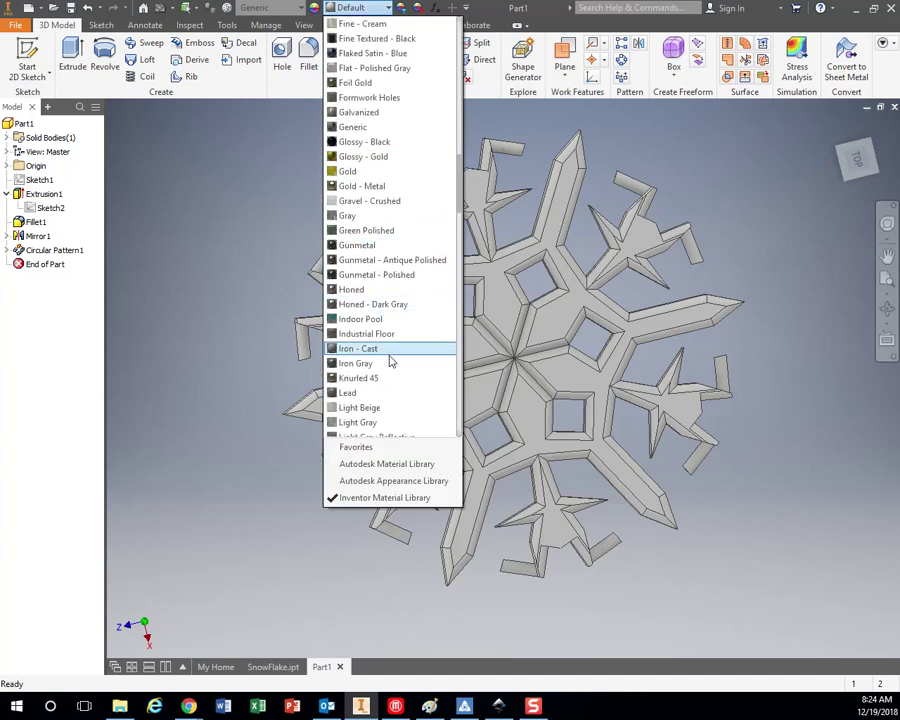
left_click(362, 320)
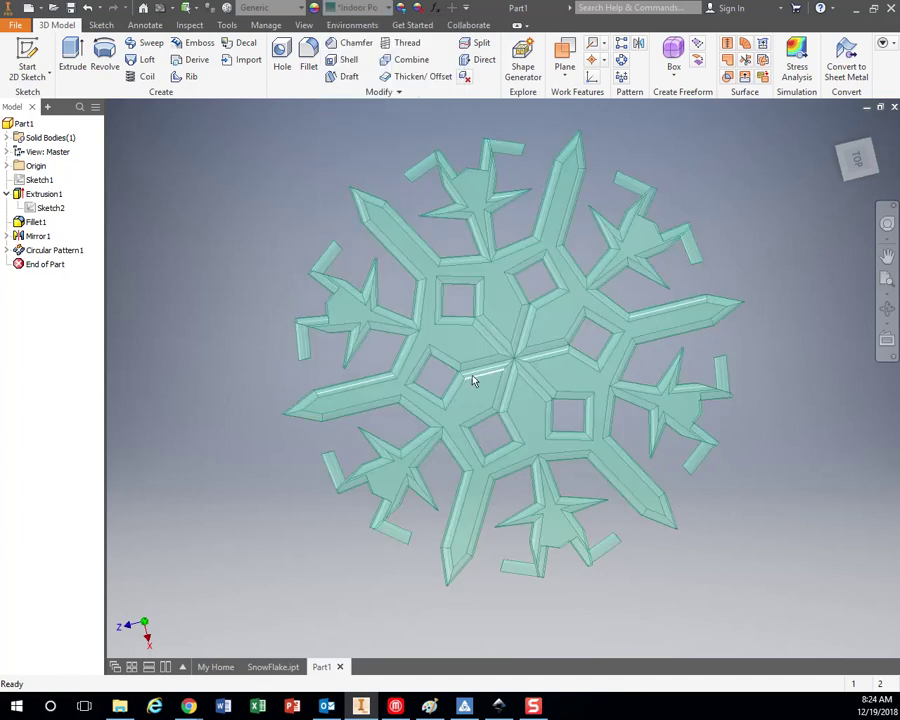
middle_click_drag(473, 380, 341, 245, "shift")
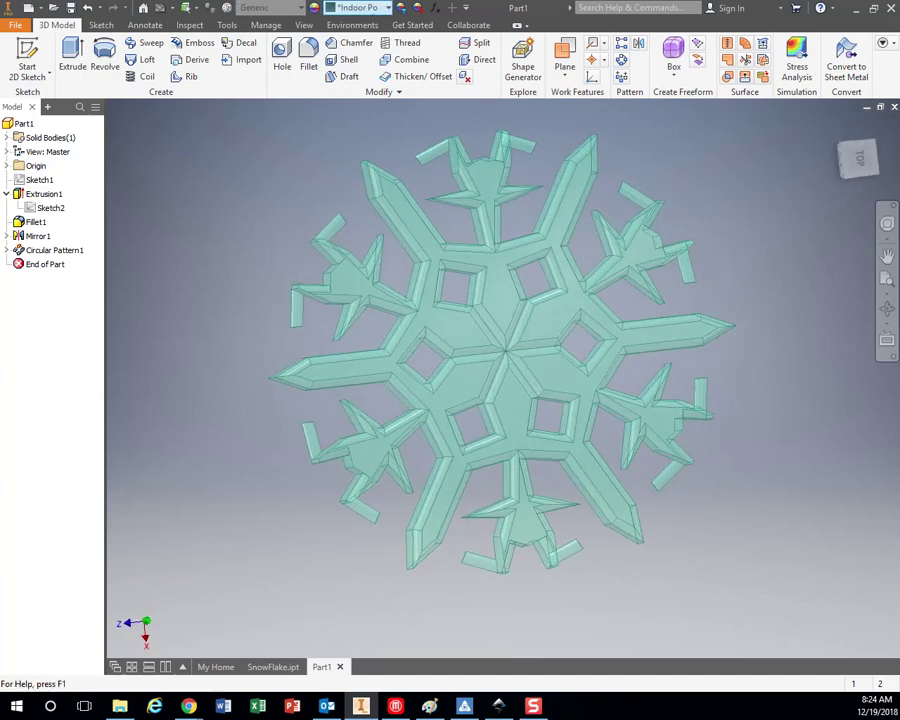
left_click(372, 8)
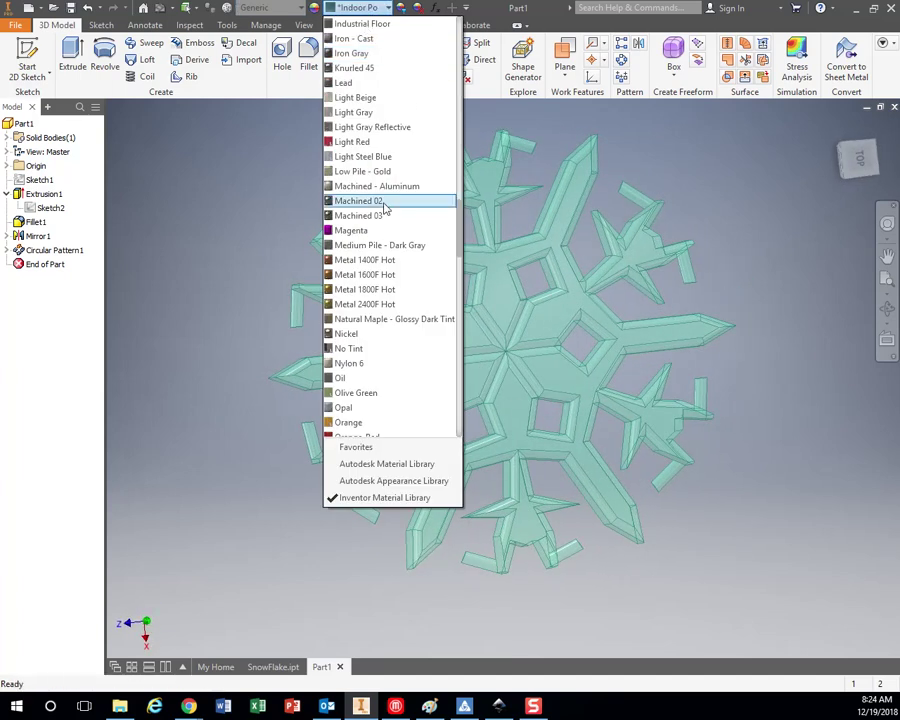
left_click(360, 306)
middle_click_drag(514, 372, 500, 355, "shift")
Step: Apply the Plate - Blue appearance and view the snowflake tilted
left_click(367, 9)
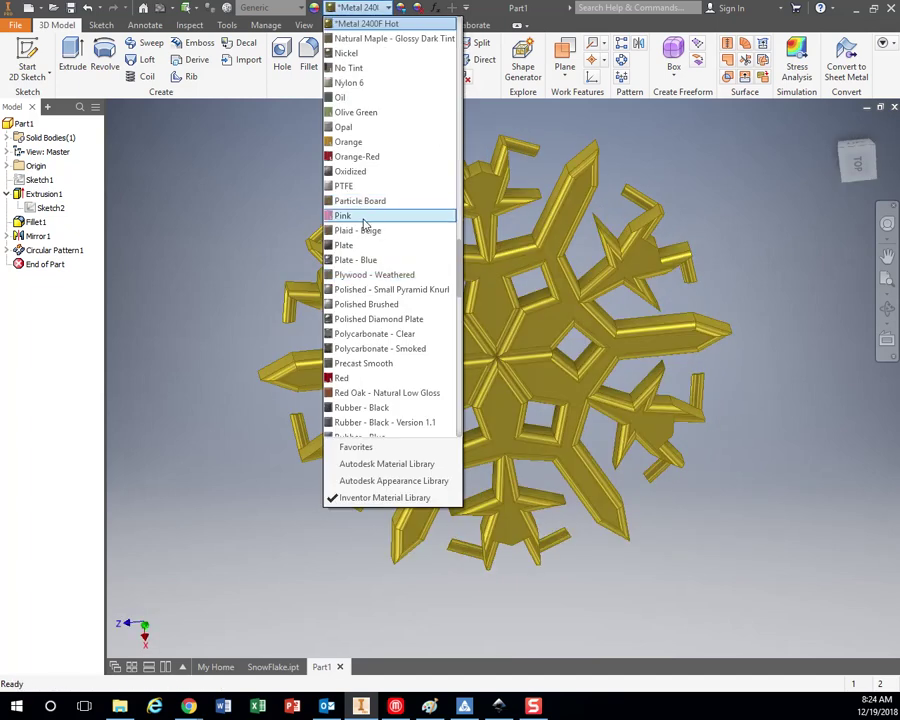
left_click(363, 219)
middle_click_drag(551, 356, 556, 328, "shift")
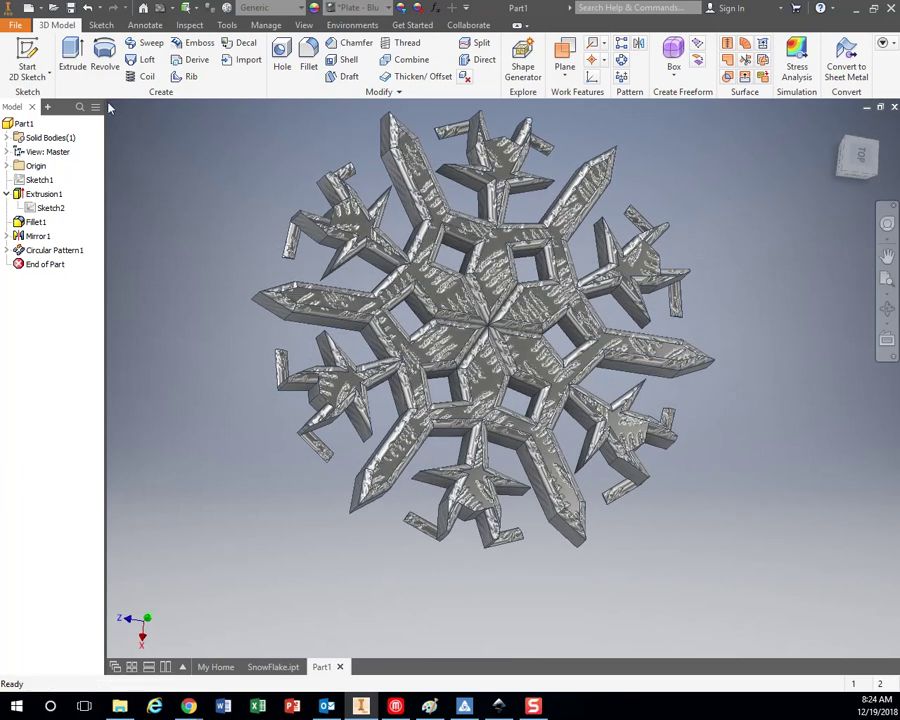
left_click(14, 26)
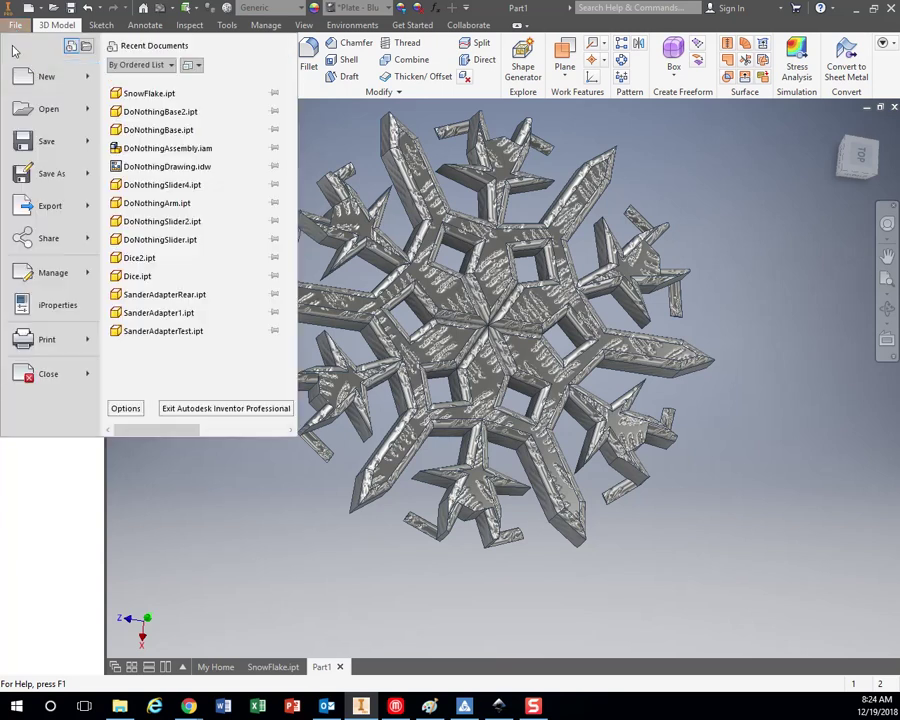
left_click(47, 212)
left_click(200, 218)
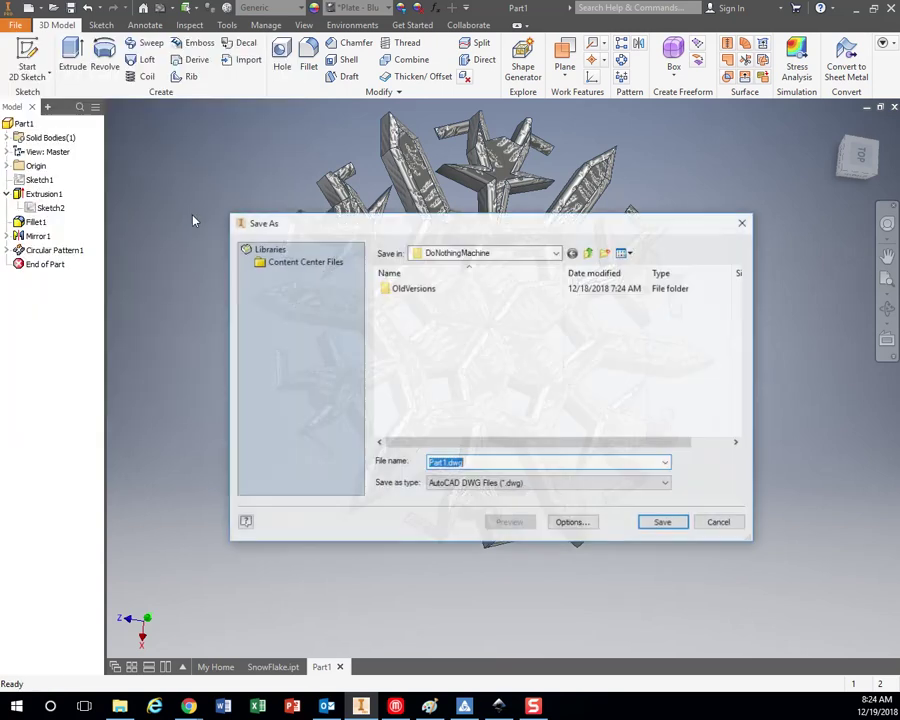
left_click(494, 485)
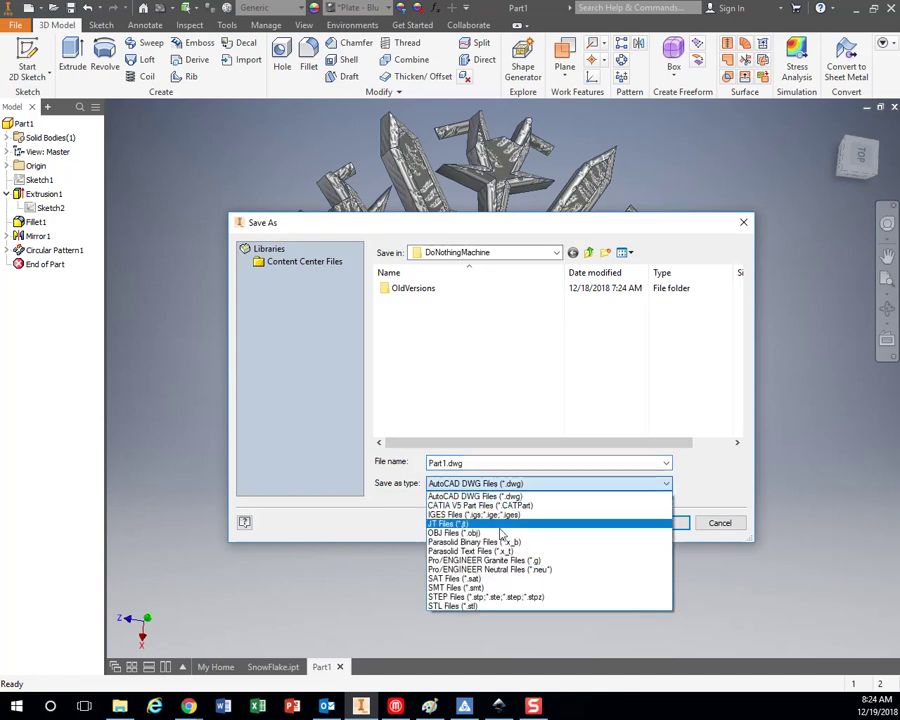
left_click(463, 607)
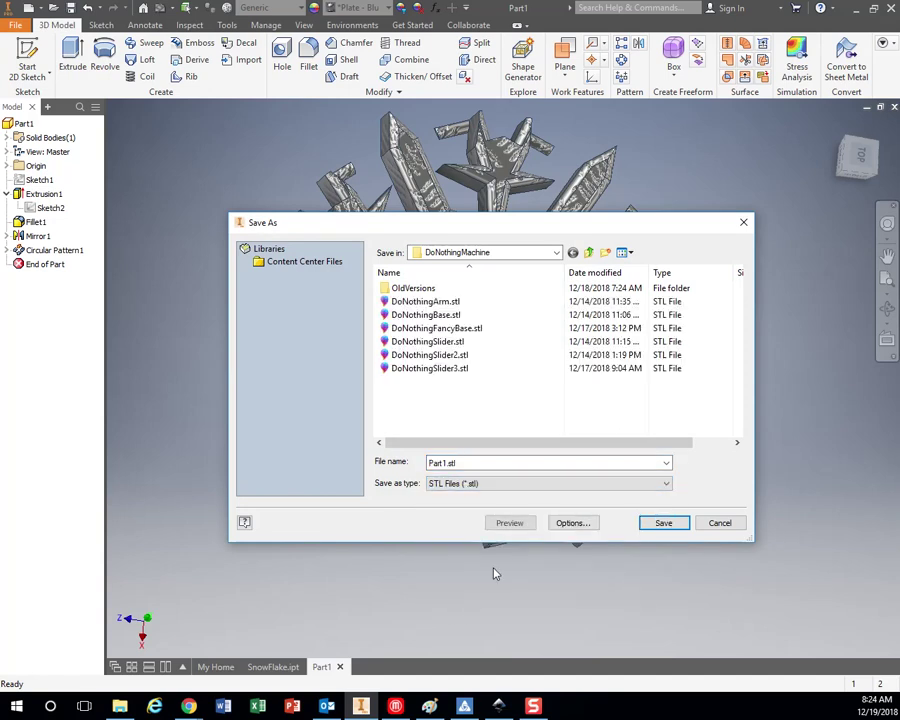
left_click(576, 526)
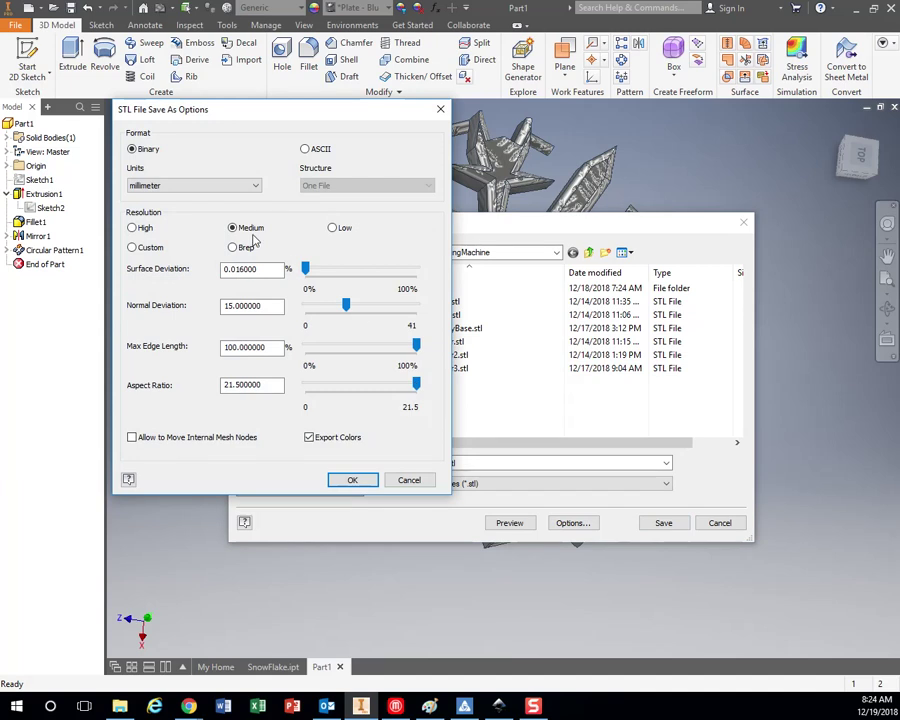
left_click(352, 480)
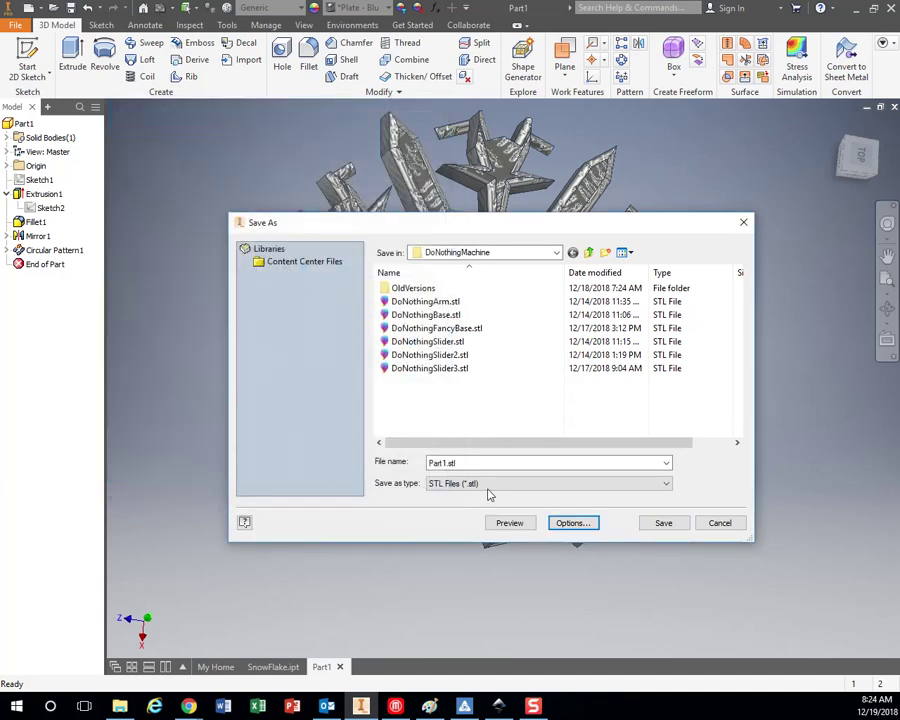
left_click(720, 523)
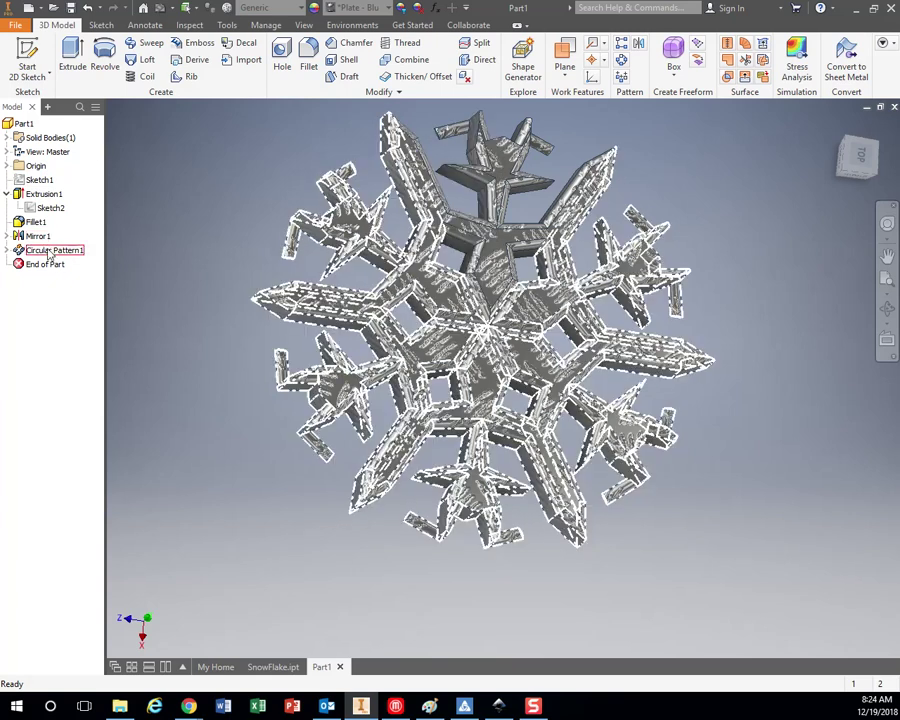
Step: Apply the Particle Board appearance and bring up Sketch2's context menu
left_click(362, 7)
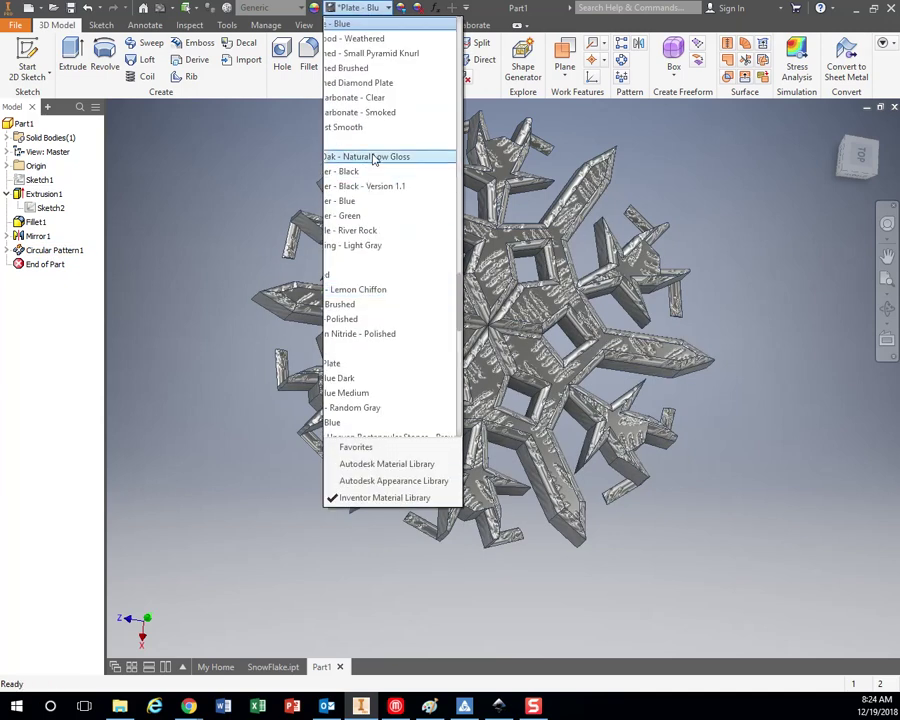
scroll(350, 130, "up", 3)
left_click(354, 100)
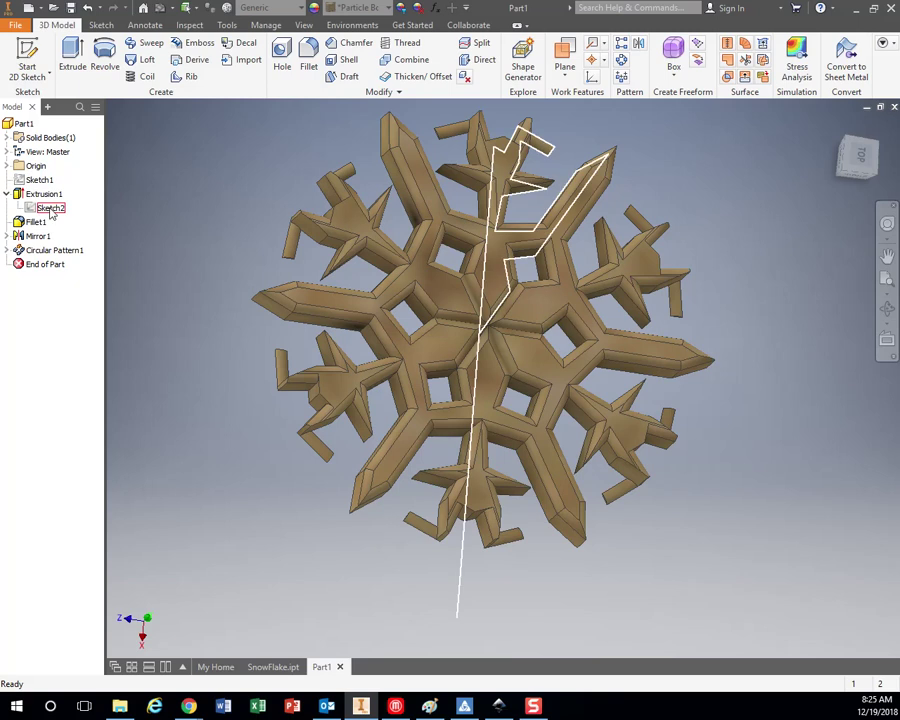
right_click(51, 212)
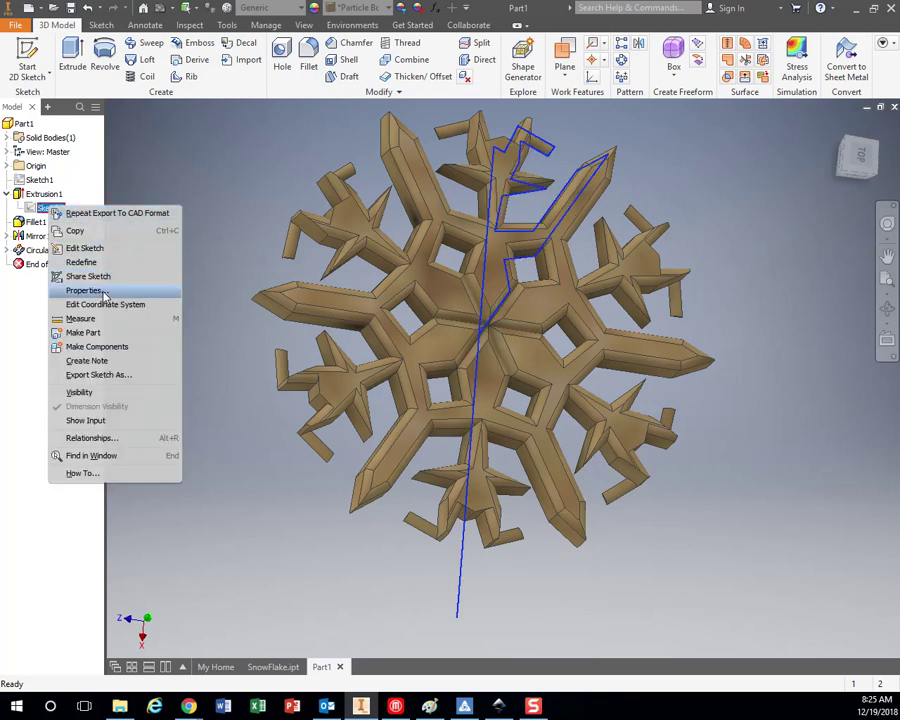
Step: Edit Sketch2 and draw the first zigzag branch lines from the arm's endpoint
left_click(104, 255)
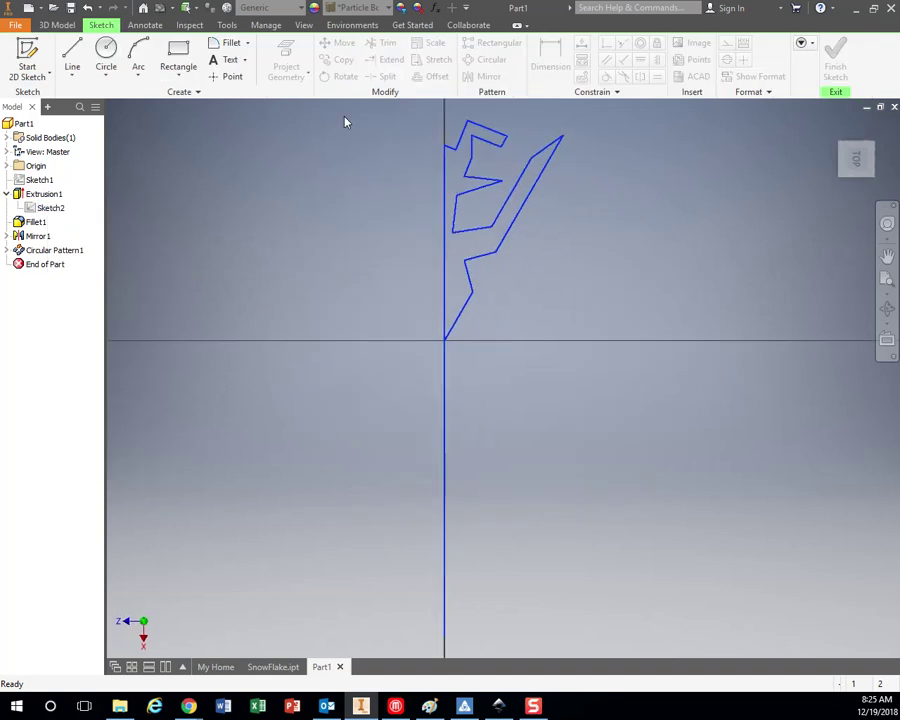
left_click(47, 212)
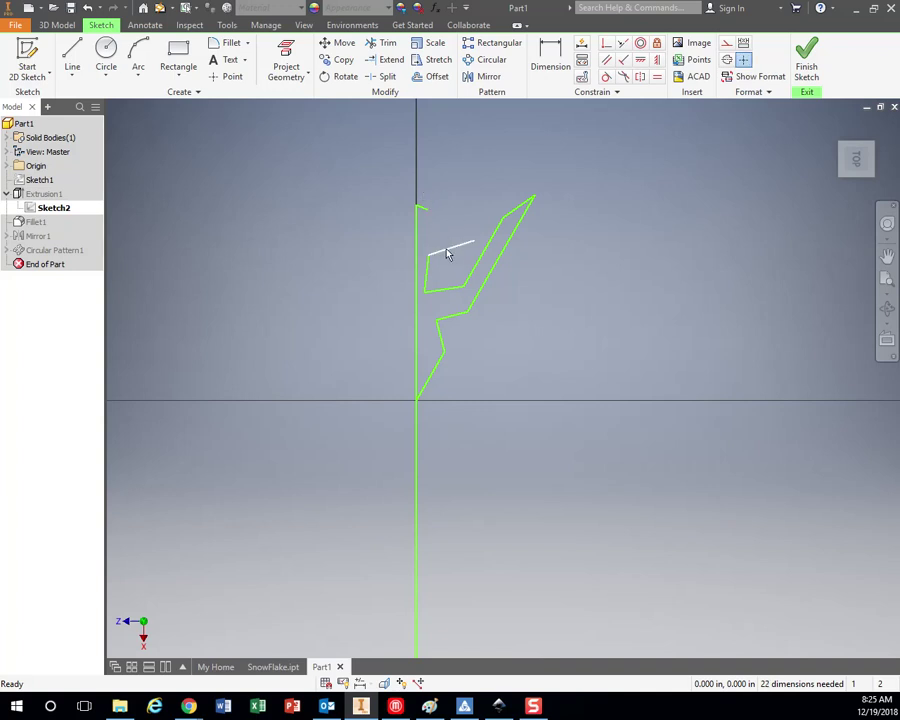
left_click(72, 55)
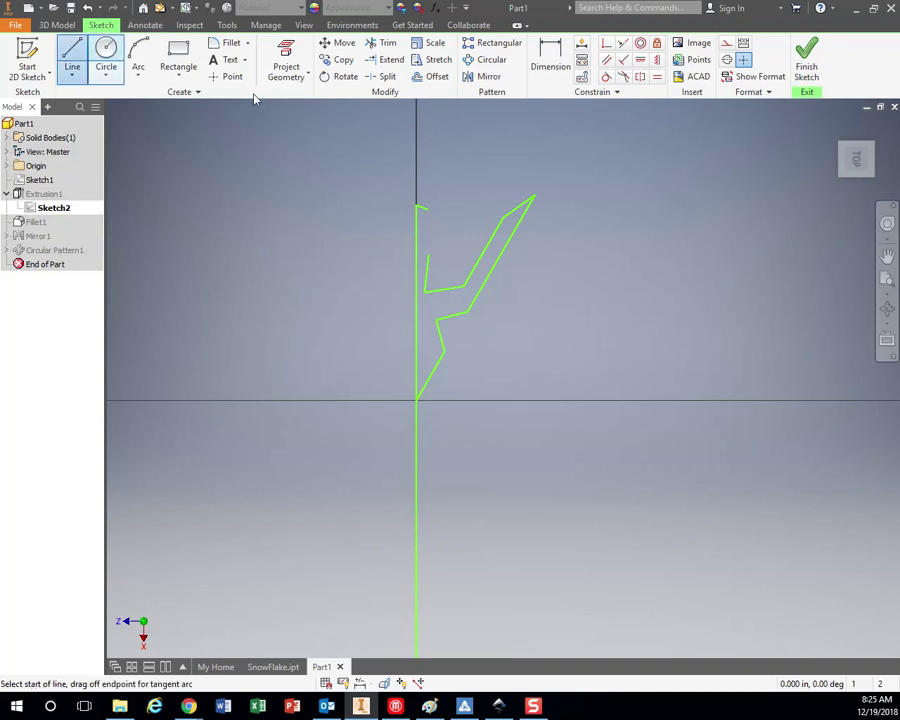
left_click(427, 209)
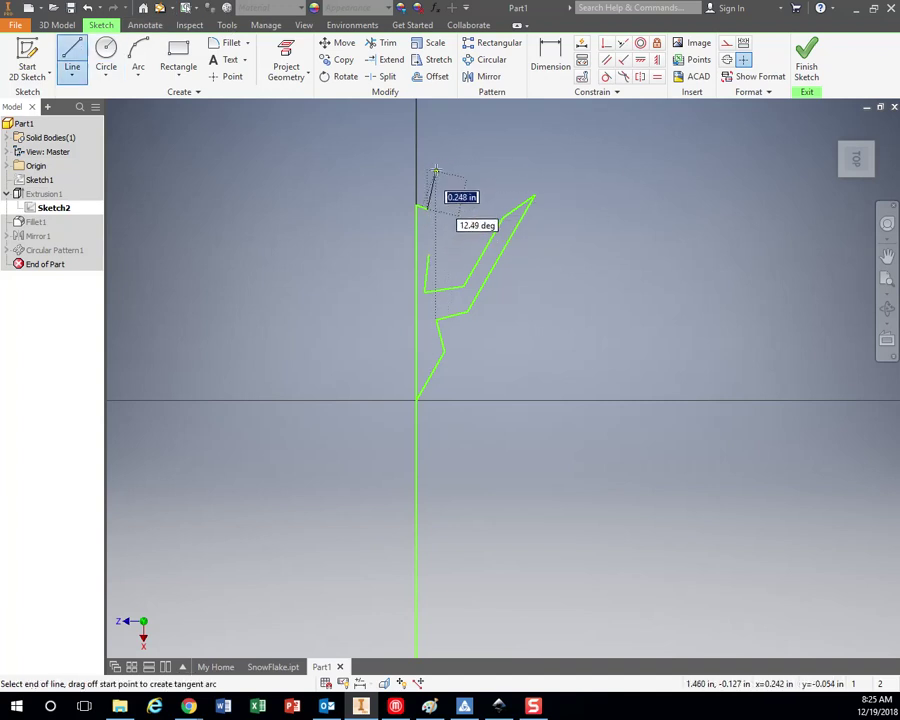
left_click(436, 172)
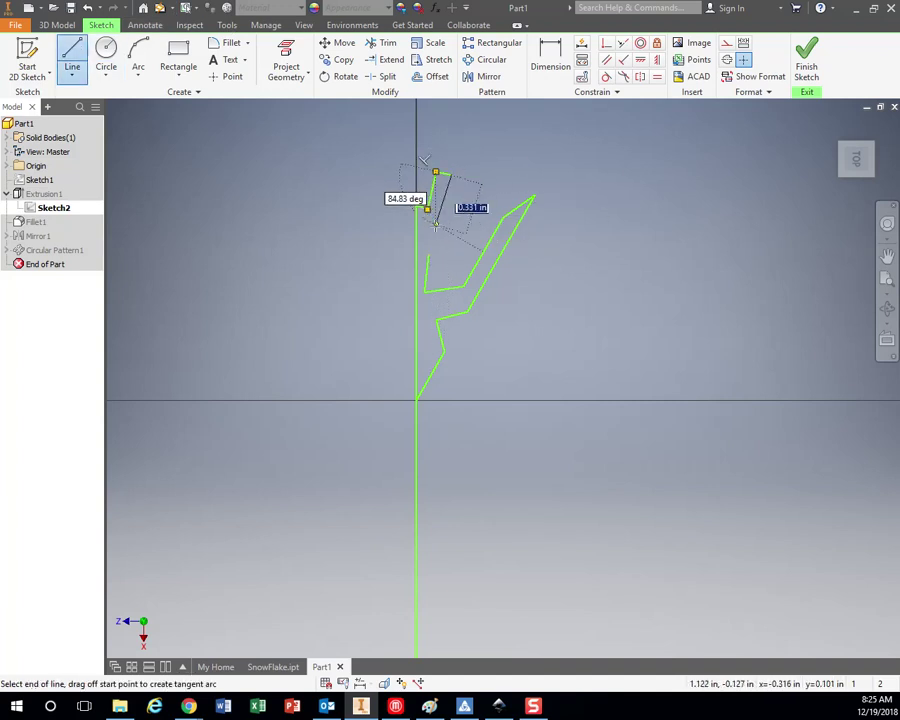
left_click(451, 175)
left_click(467, 212)
Step: Add the remaining zigzag branch corners and finish the sketch to rebuild the snowflake
left_click(431, 227)
left_click(467, 240)
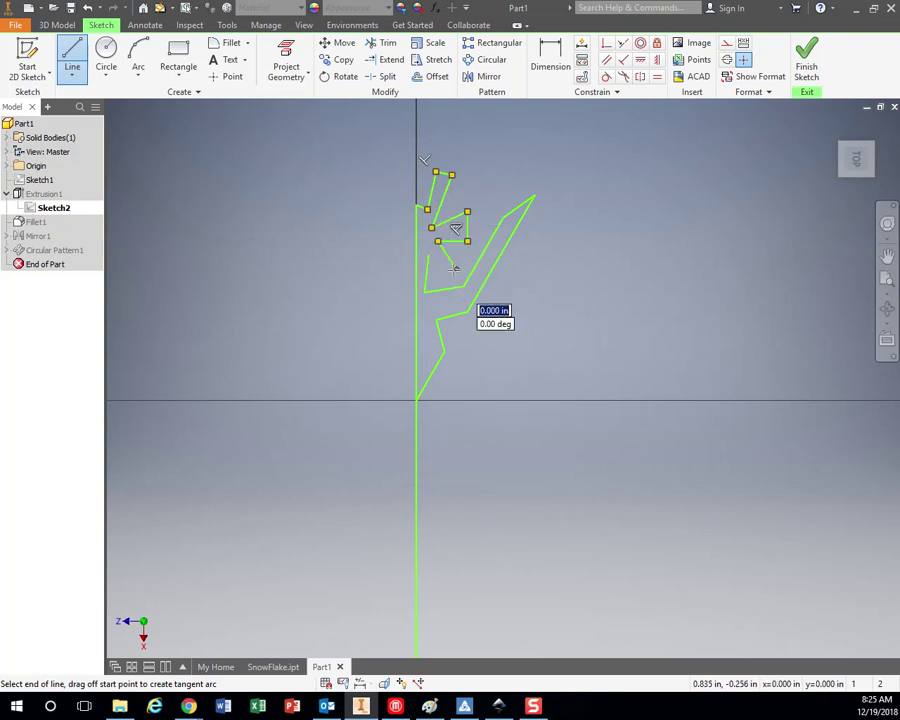
left_click(437, 241)
left_click(428, 259)
left_click(456, 269)
double_click(438, 278)
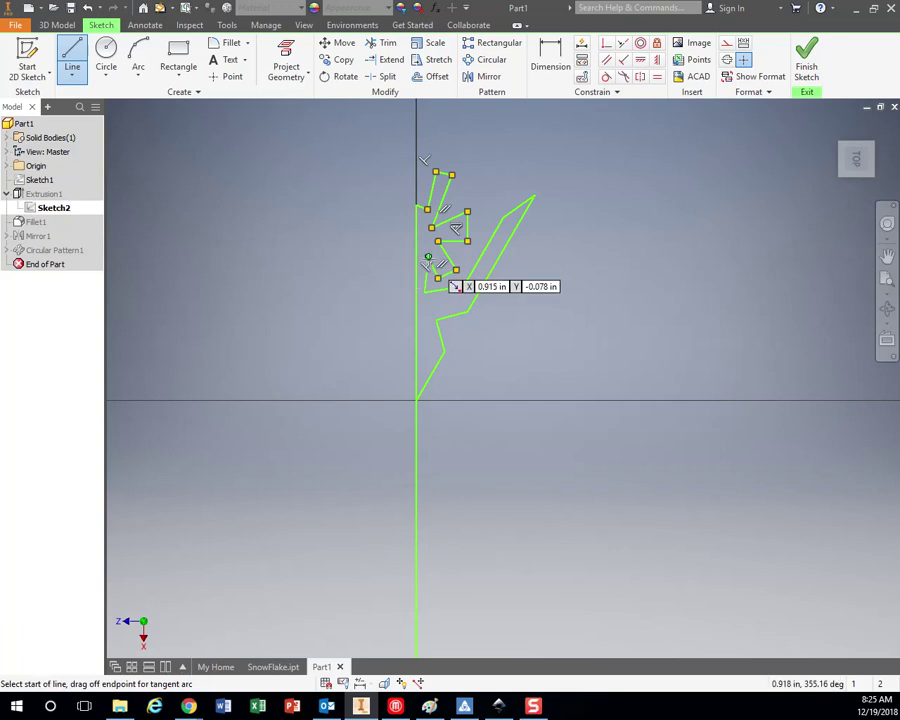
left_click(806, 66)
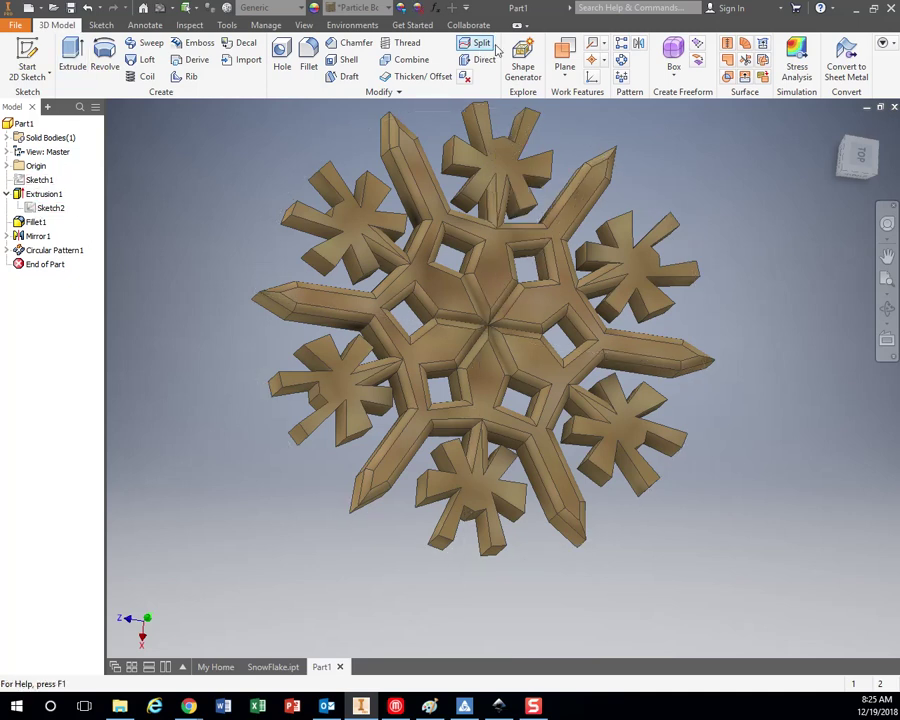
Step: Add Fillet2, rounding upper-arm edges with a 0.05 radius
left_click(309, 58)
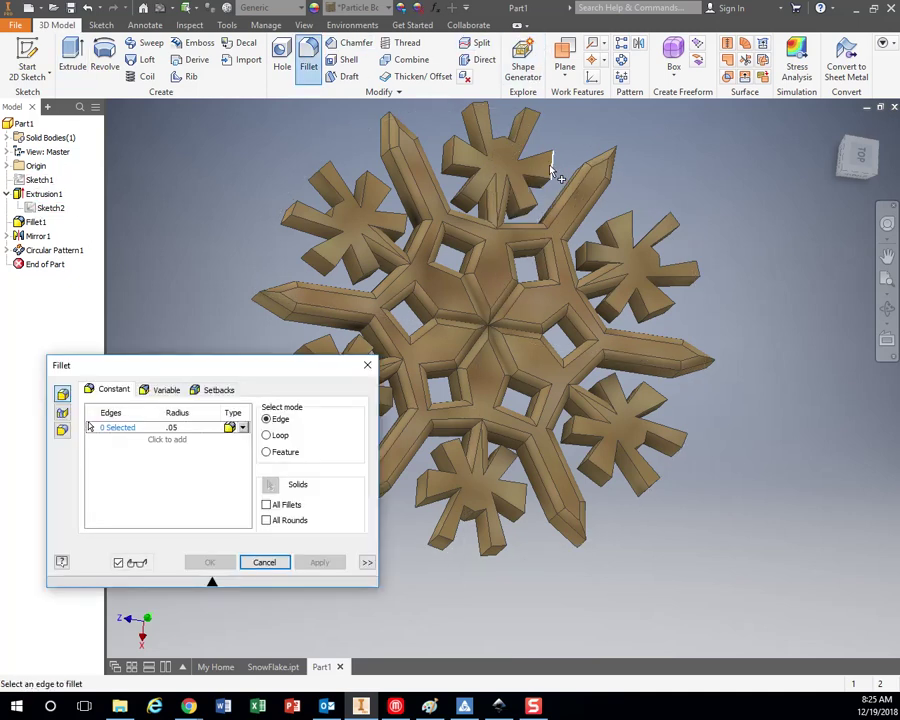
left_click(537, 133)
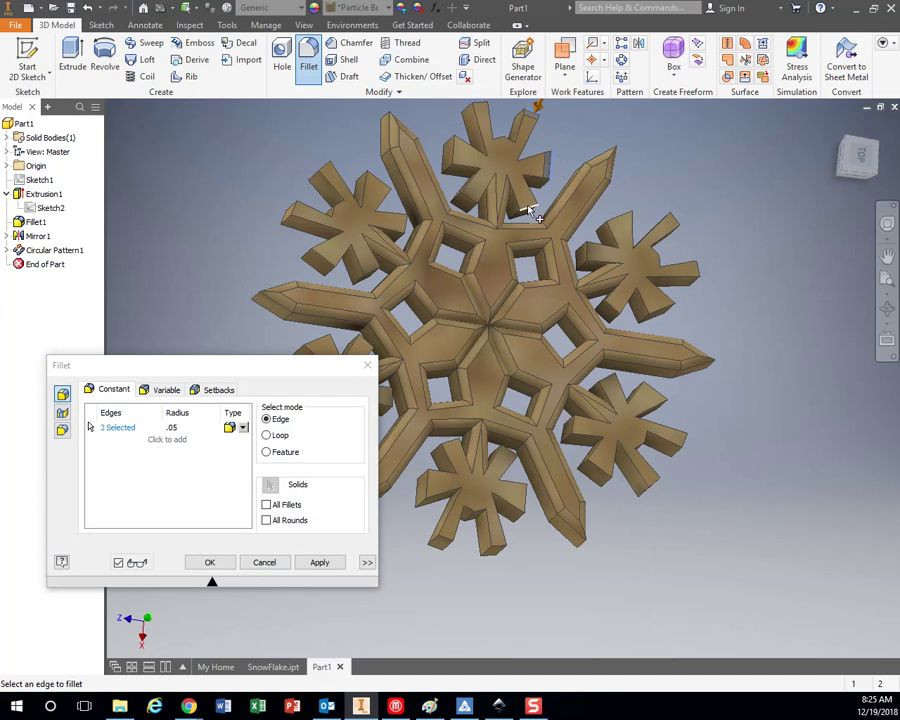
left_click(313, 566)
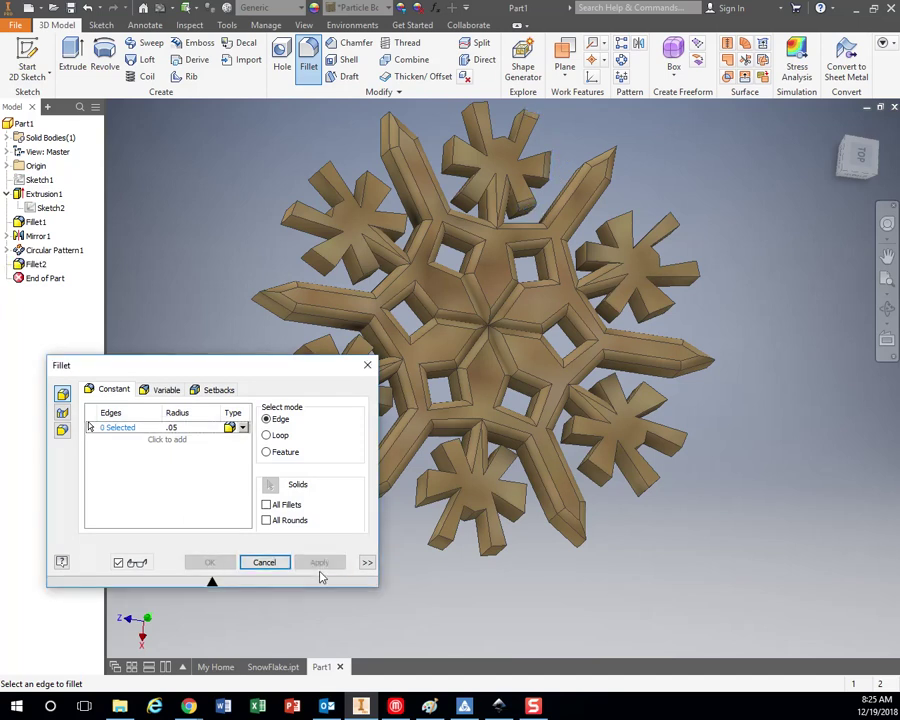
left_click(253, 564)
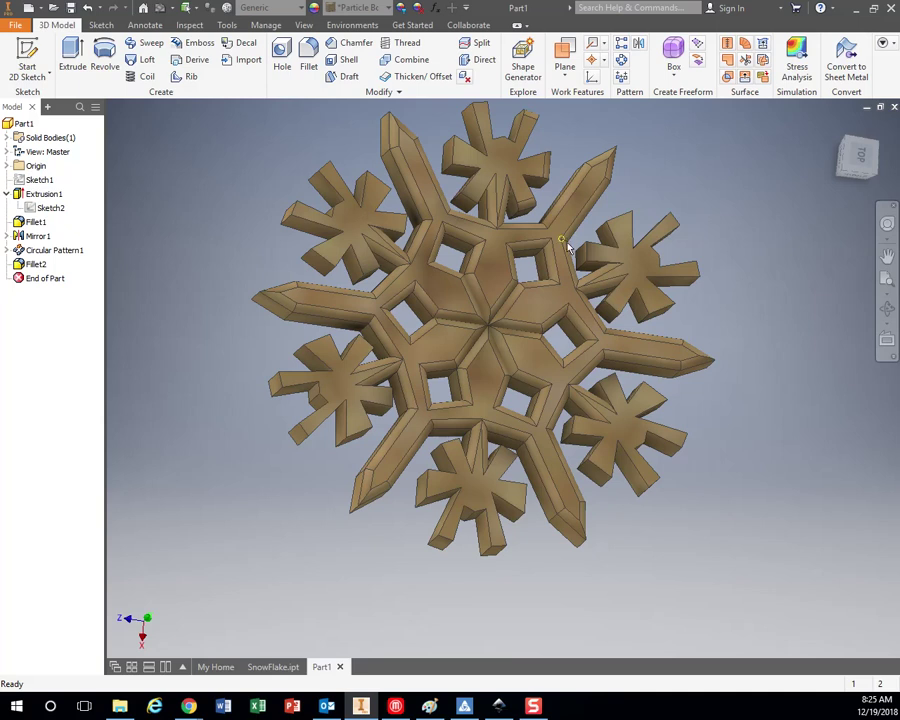
mouse_move(570, 255)
middle_mouse_down("shift")
mouse_move(428, 257)
mouse_move(488, 257)
mouse_move(543, 237)
mouse_move(582, 262)
middle_mouse_up("shift")
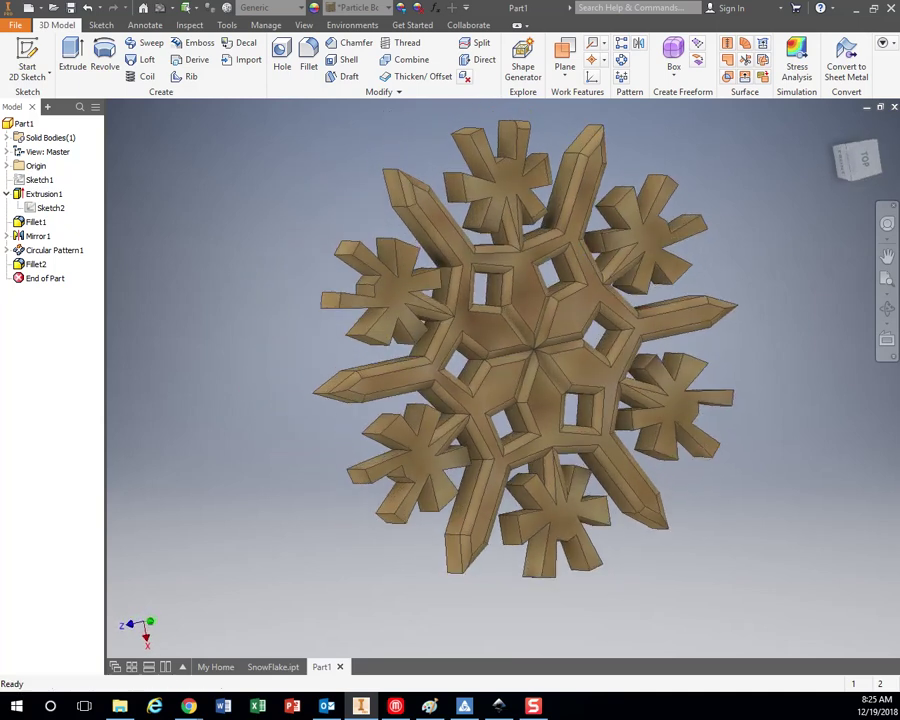